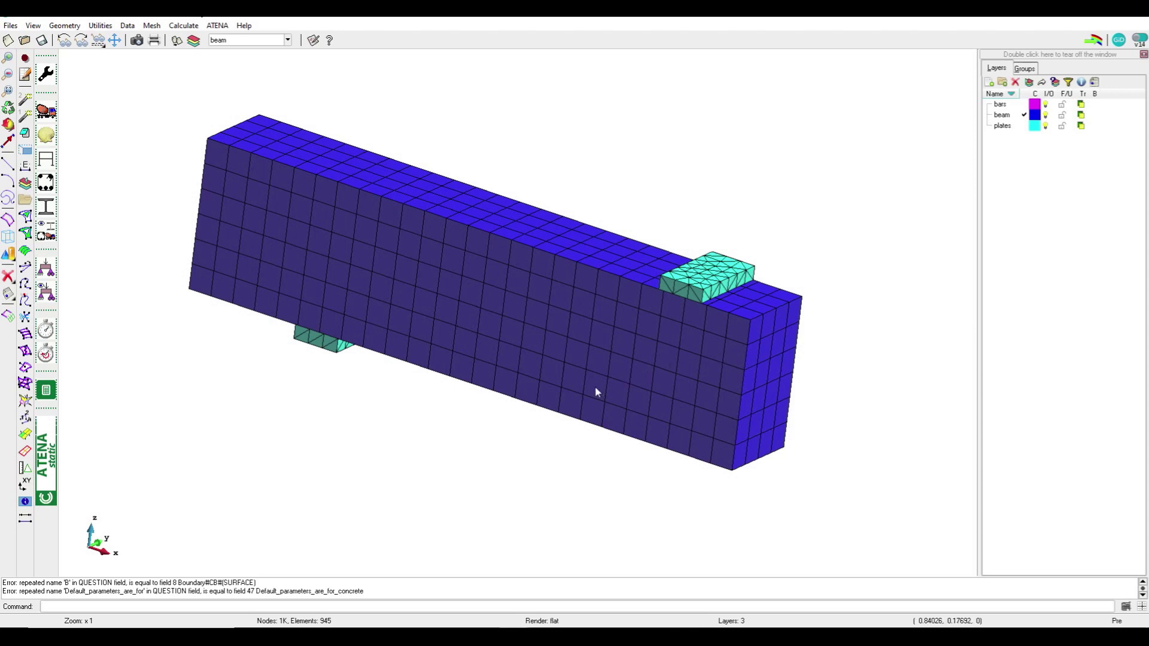
- Switch the meshed beam and plates from flat shading to see-through wireframe
key("Escape")
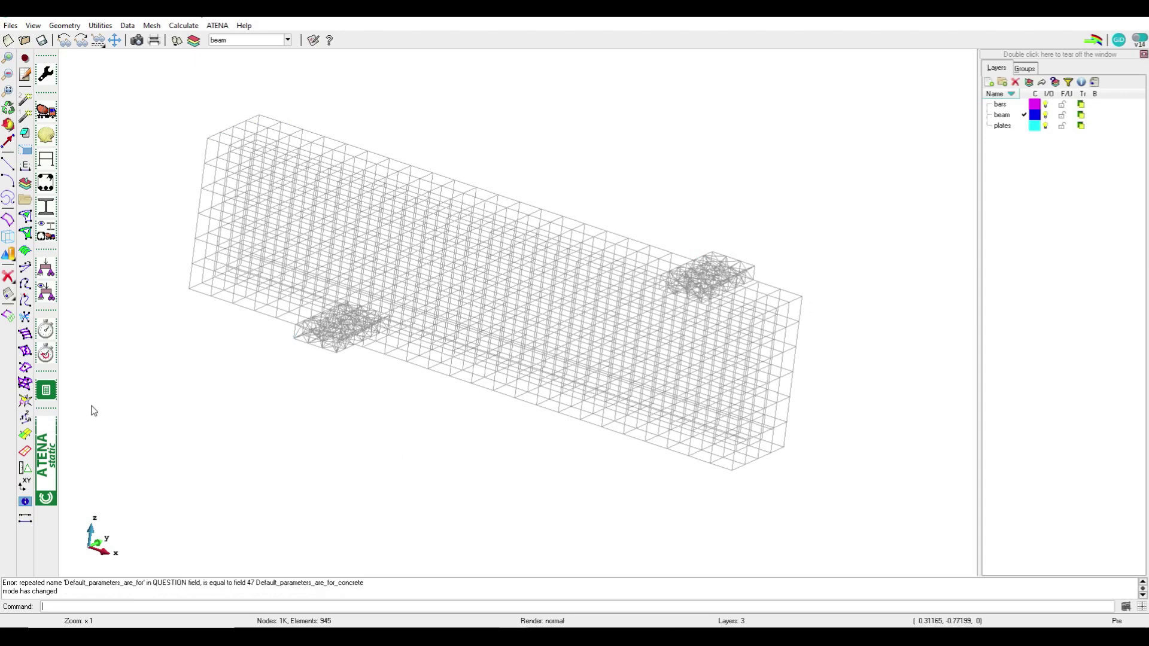
- Go back to the beam geometry and switch off the bars layer
left_click(8, 317)
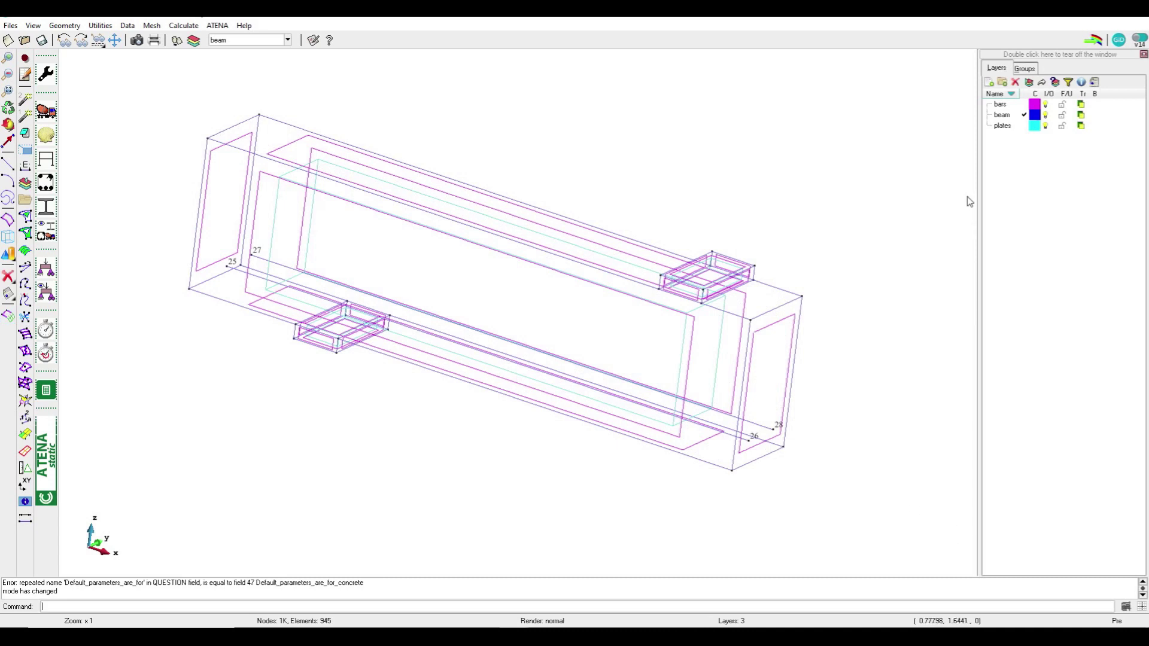
left_click(1045, 105)
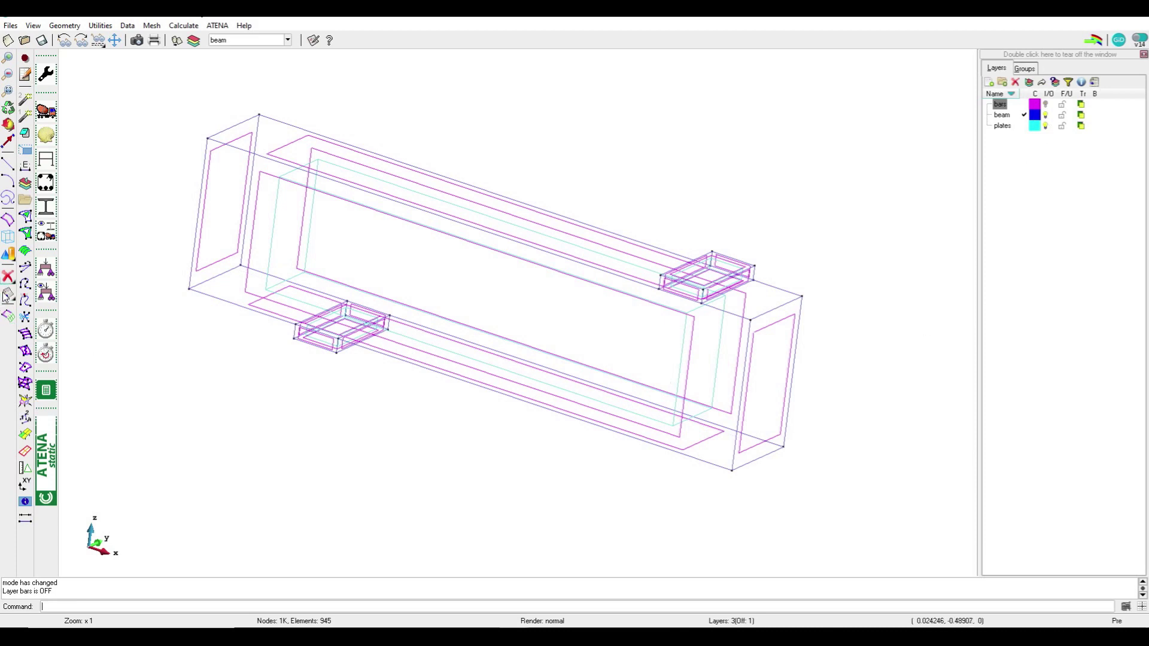
left_click(7, 276)
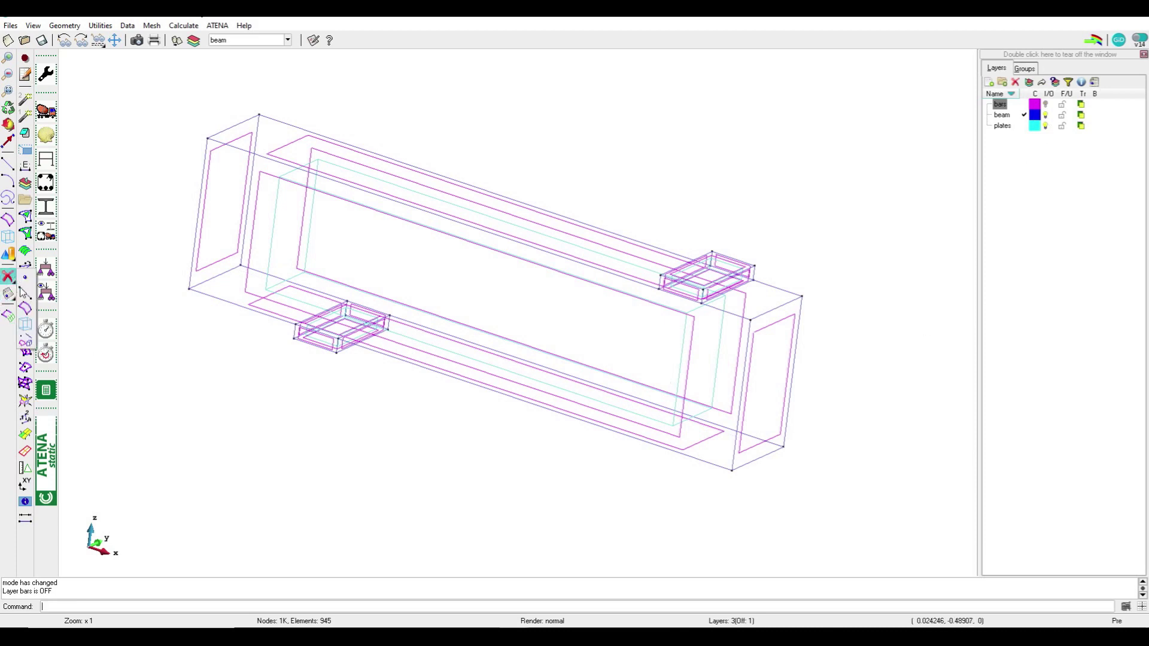
- Delete the beam's inner volume
left_click(26, 325)
left_click(560, 207)
left_click(491, 301)
key("Escape")
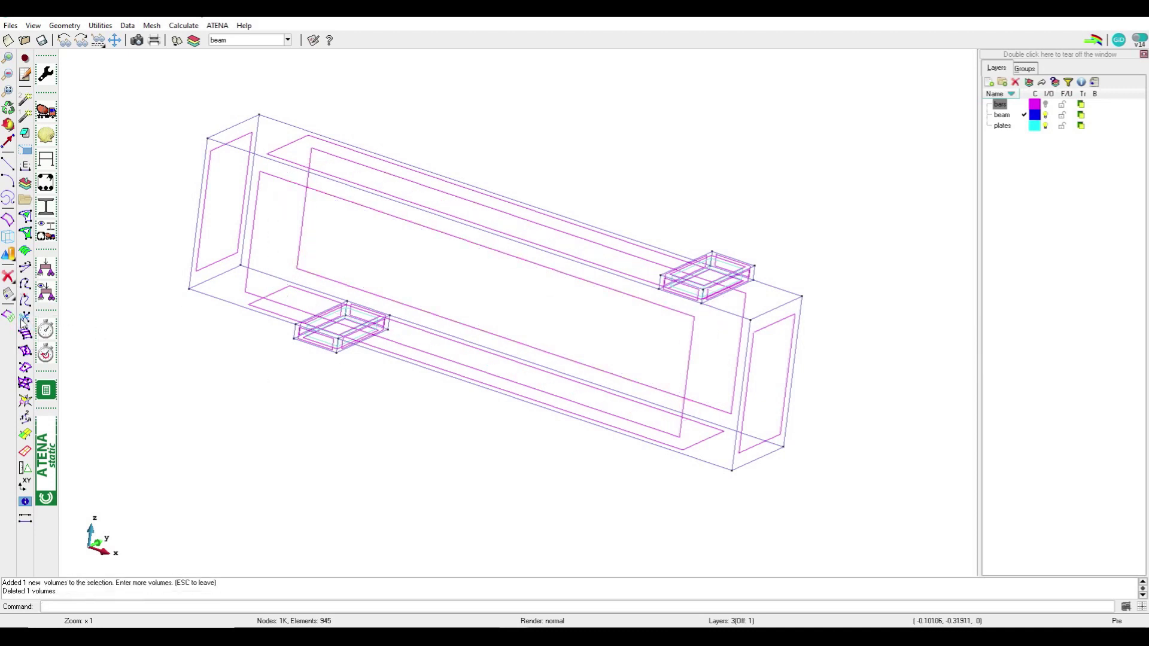
- Delete the four interior surfaces of the beam
left_click(8, 276)
left_click(26, 308)
left_click(487, 285)
left_click(610, 350)
left_click(693, 460)
key("Escape")
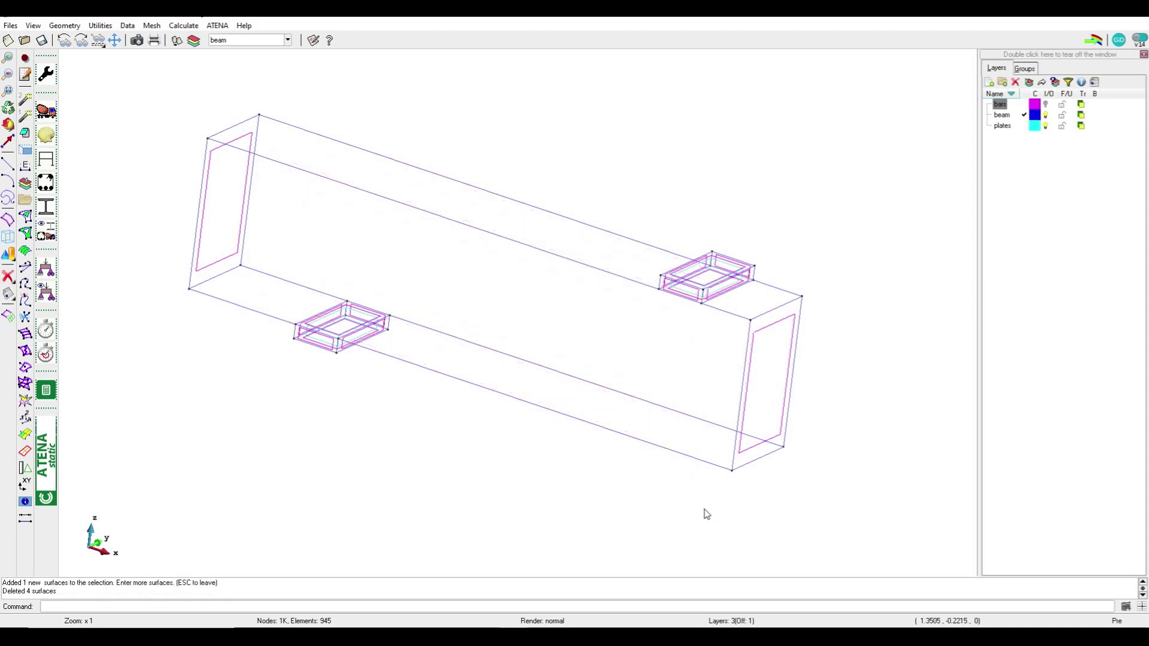
- Set up Copy to take Surfaces and extrude them into Volumes
key("ctrl+c")
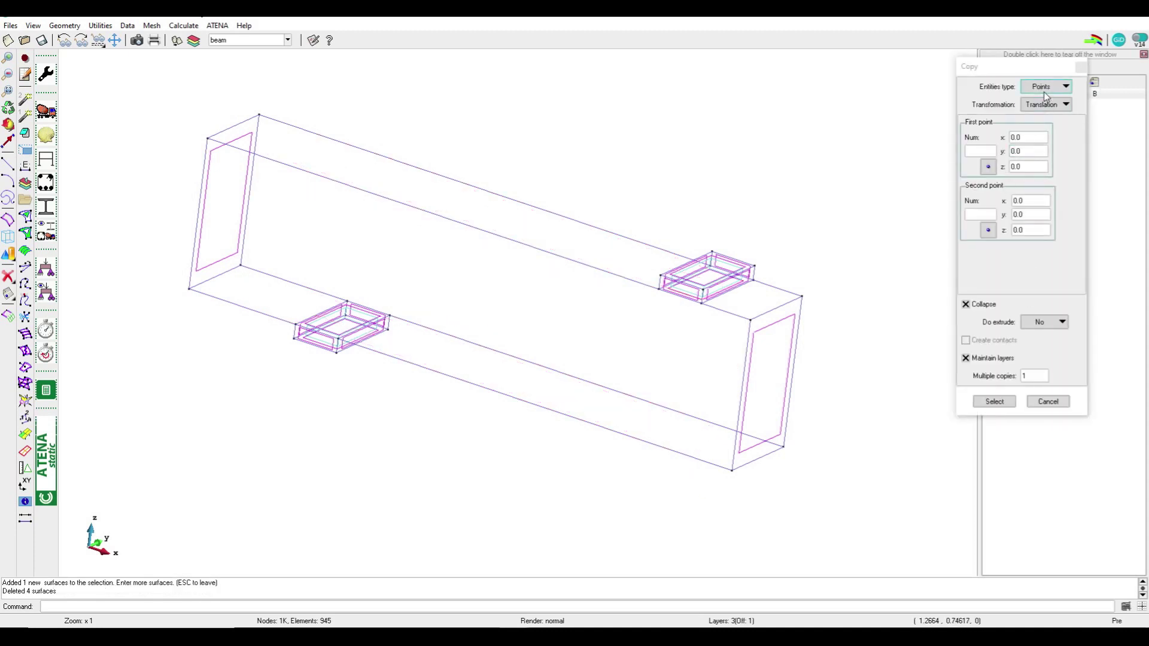
left_click(1048, 87)
left_click(1053, 121)
left_click(1050, 323)
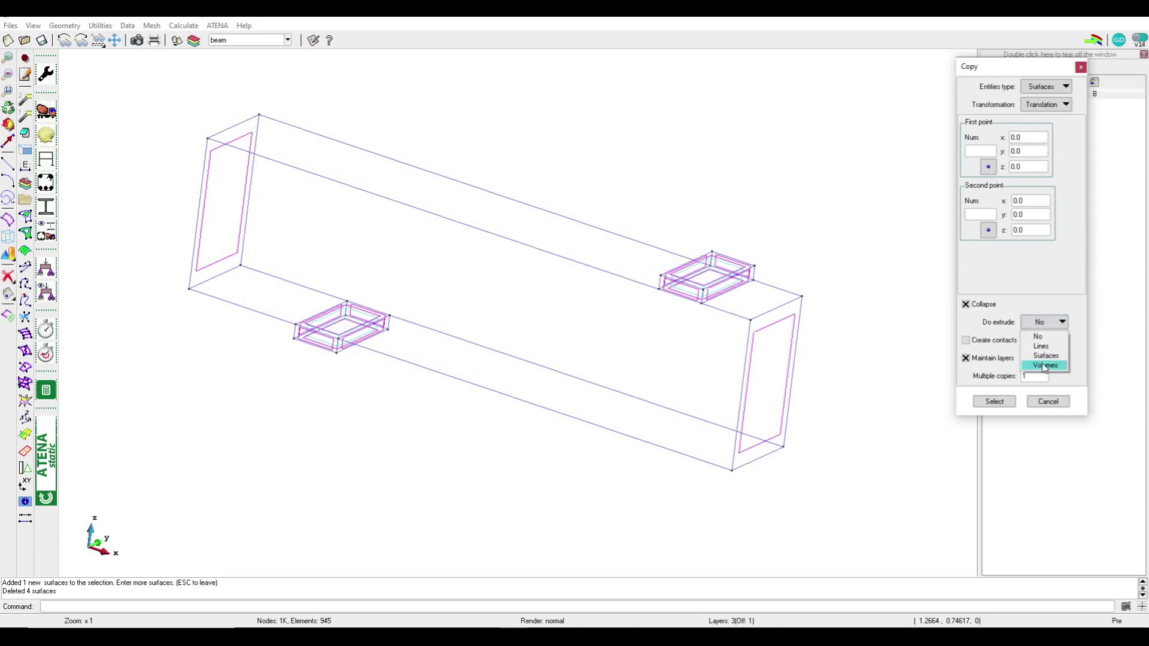
left_click(1044, 366)
- Extrude the beam's end face into a volume slice from point 6 to point 9
left_click(988, 167)
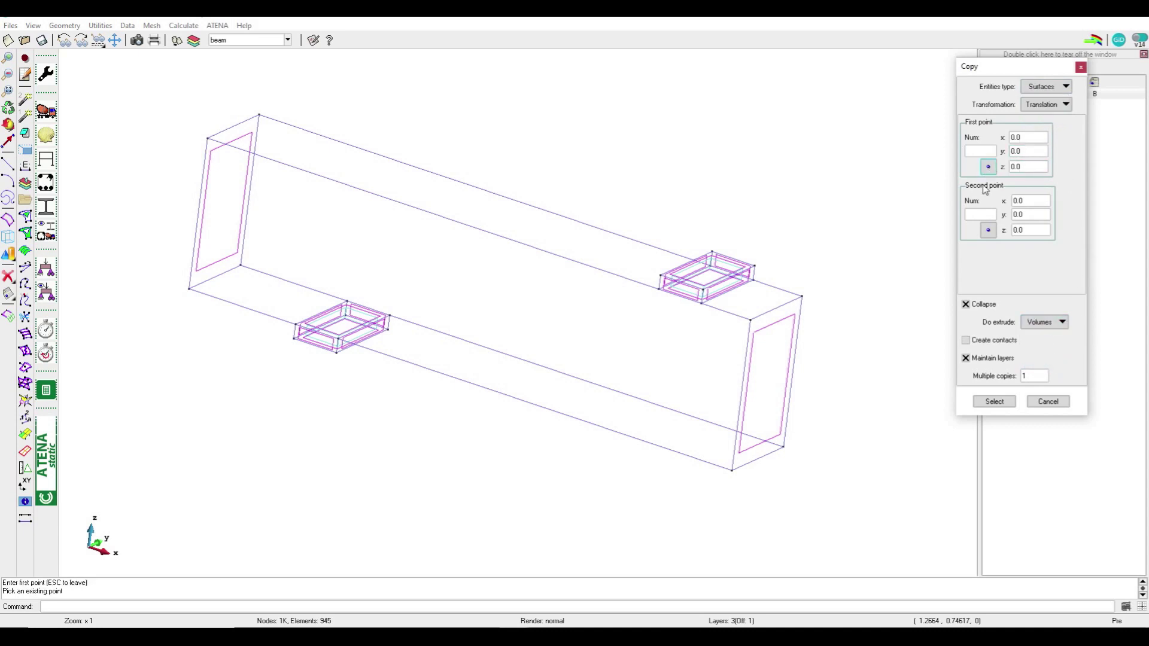
left_click(750, 319)
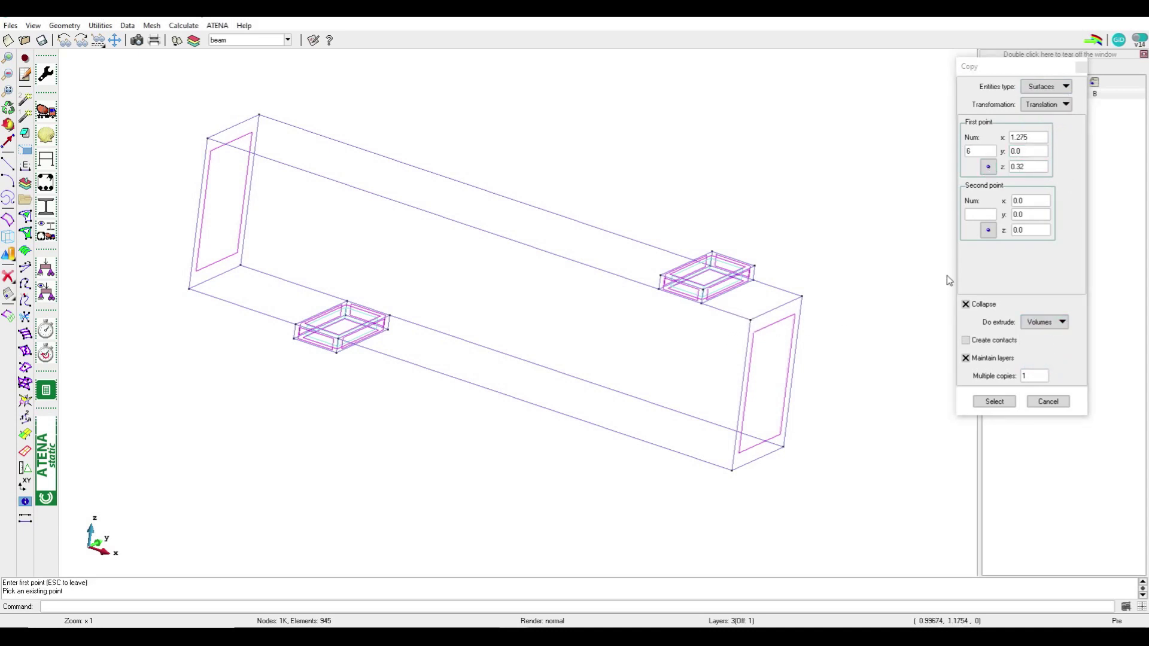
left_click(988, 231)
left_click(701, 303)
left_click(995, 400)
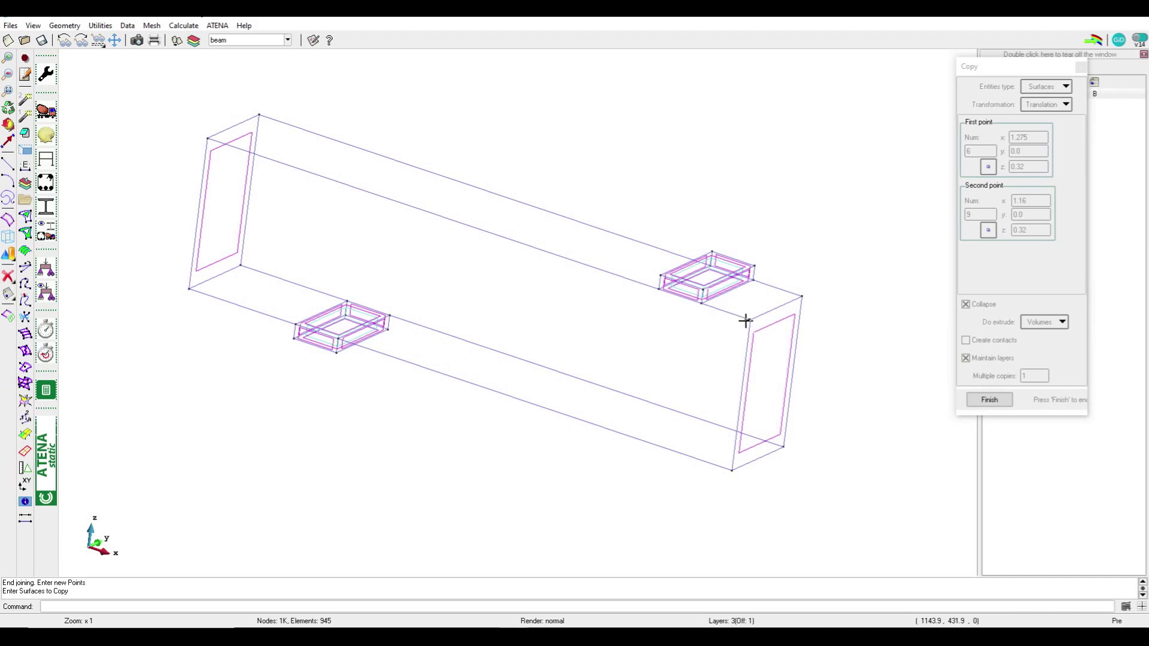
left_click(781, 335)
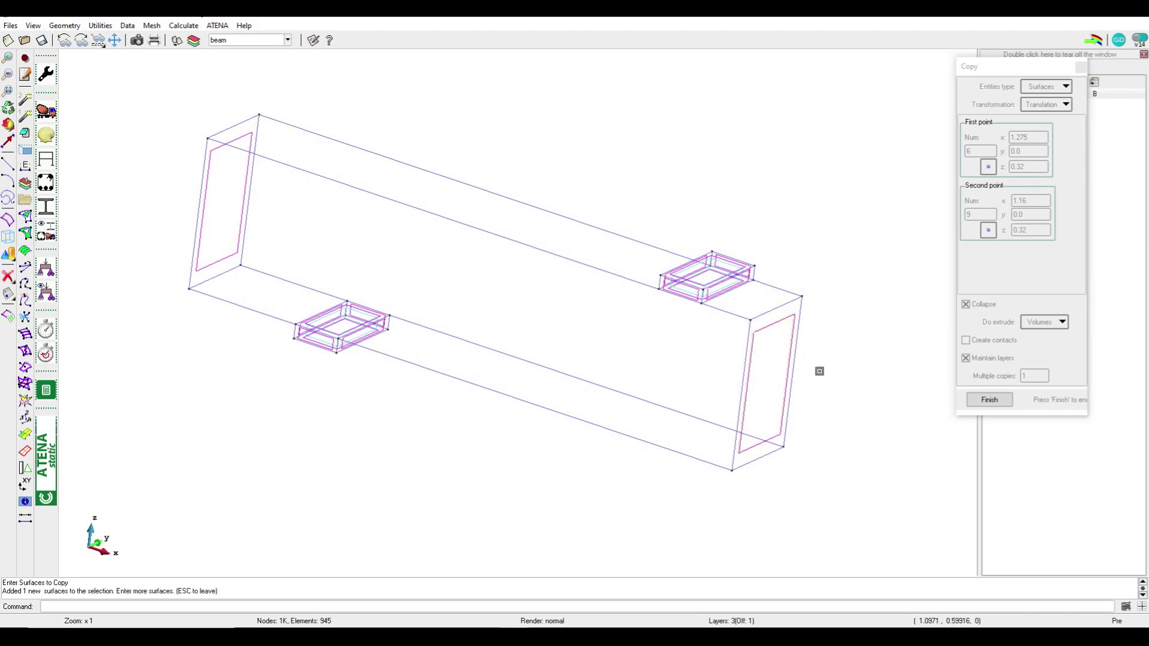
key("Escape")
left_click_drag(674, 436, 697, 431)
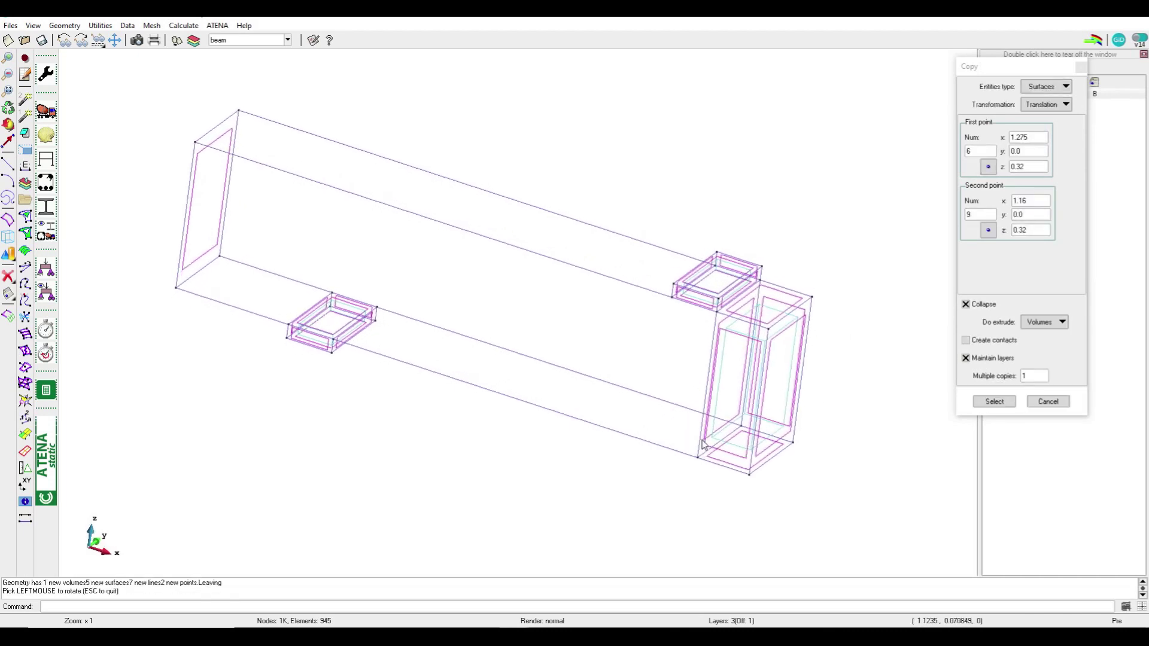
- Extrude the new slice's inner face from point 9 to point 11
left_click(988, 169)
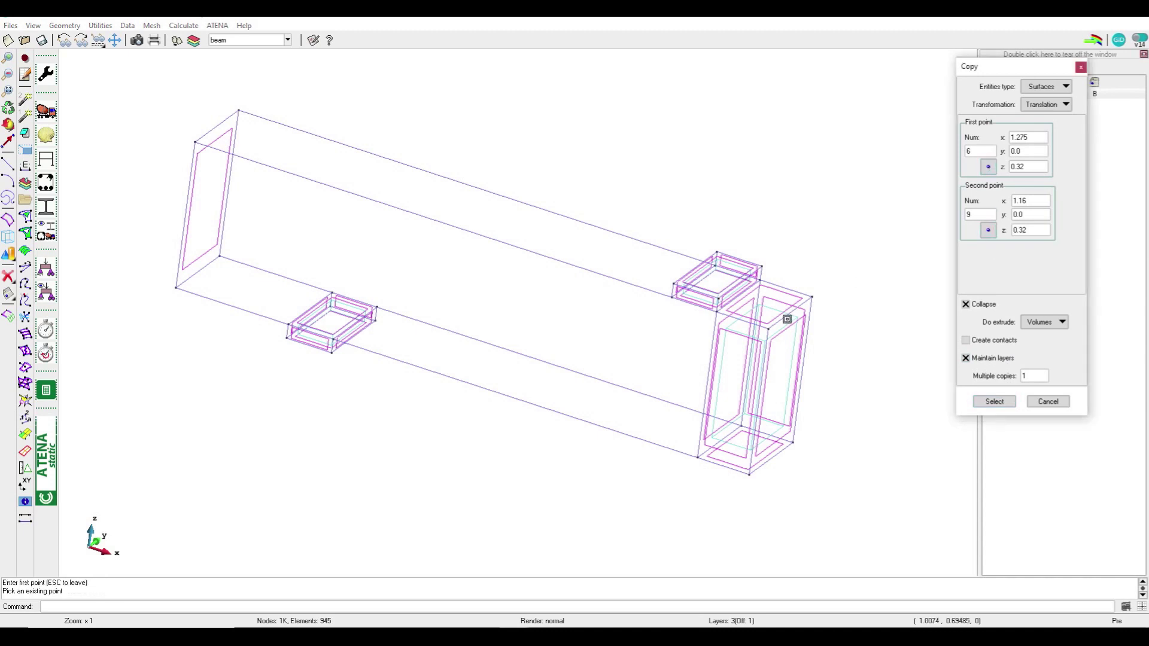
left_click(716, 310)
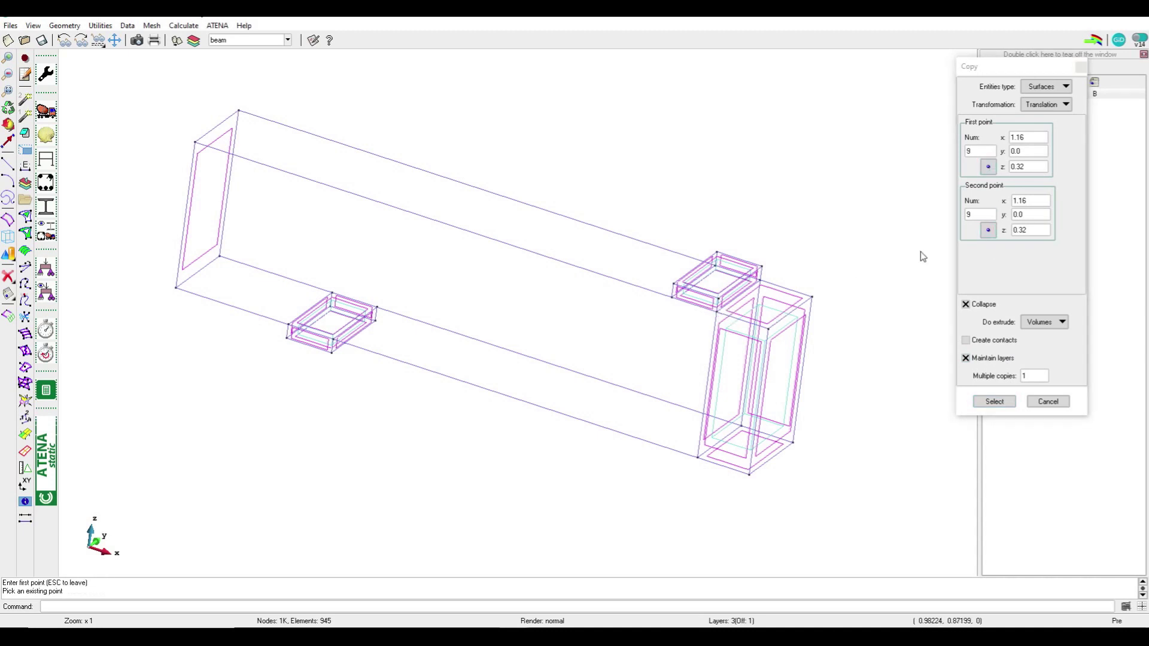
left_click(989, 231)
left_click(678, 304)
left_click(994, 401)
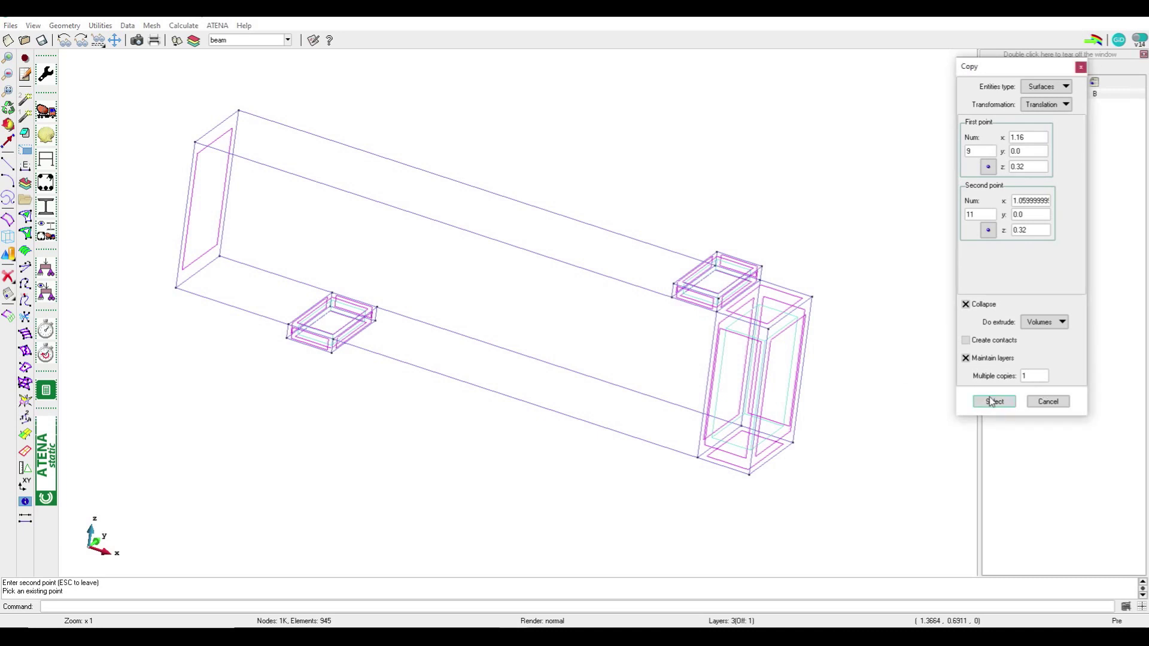
left_click(726, 320)
- Extrude a plate surface into the long middle volume, from node 31 to node 21
key("Escape")
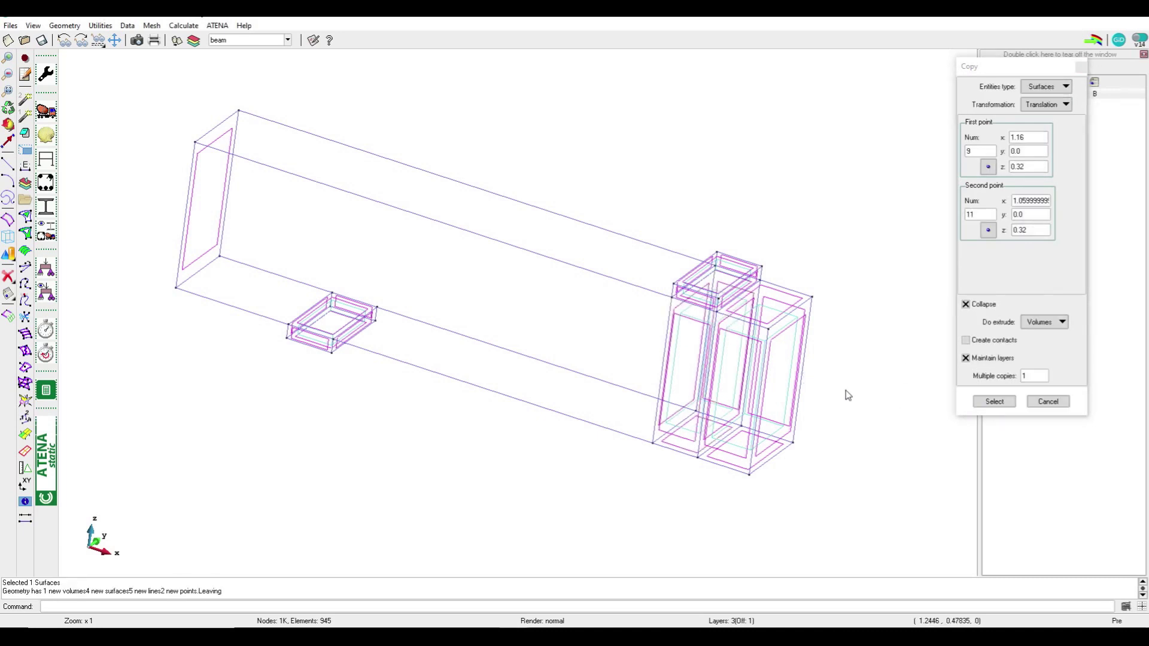
left_click(988, 167)
left_click(675, 302)
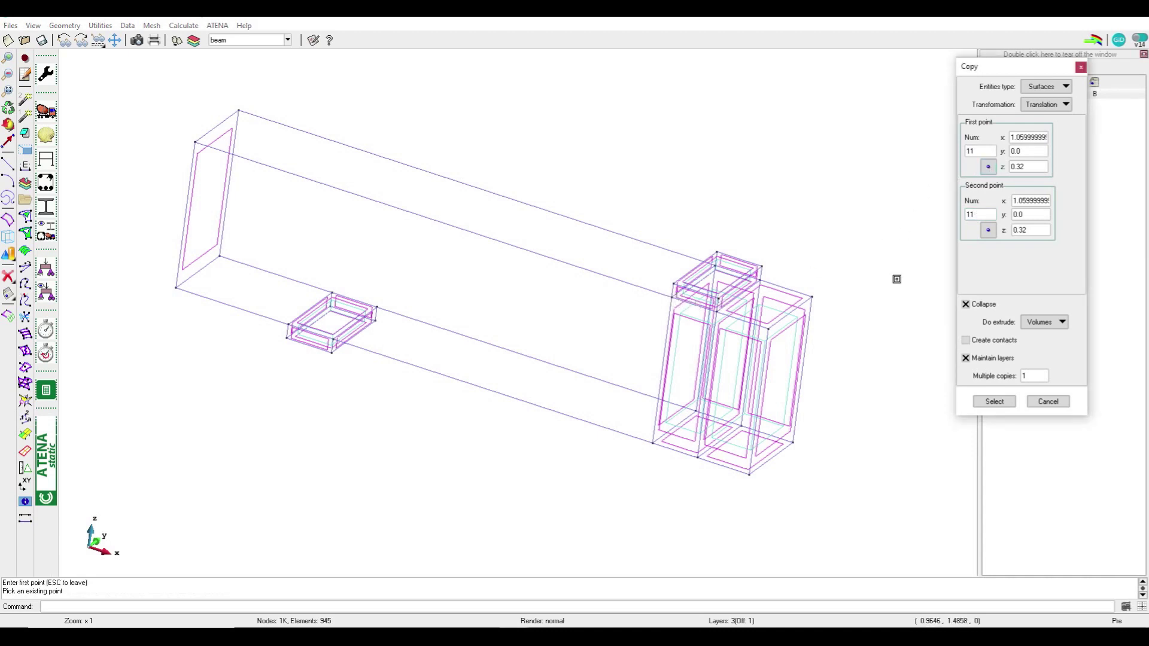
left_click(652, 443)
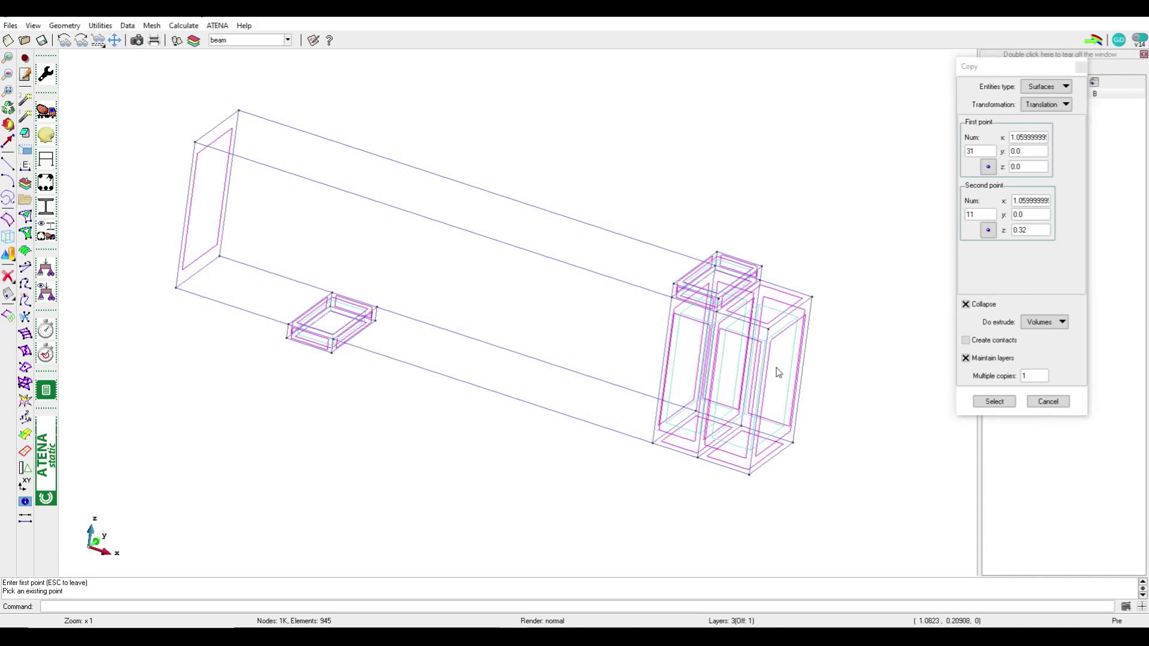
left_click(988, 231)
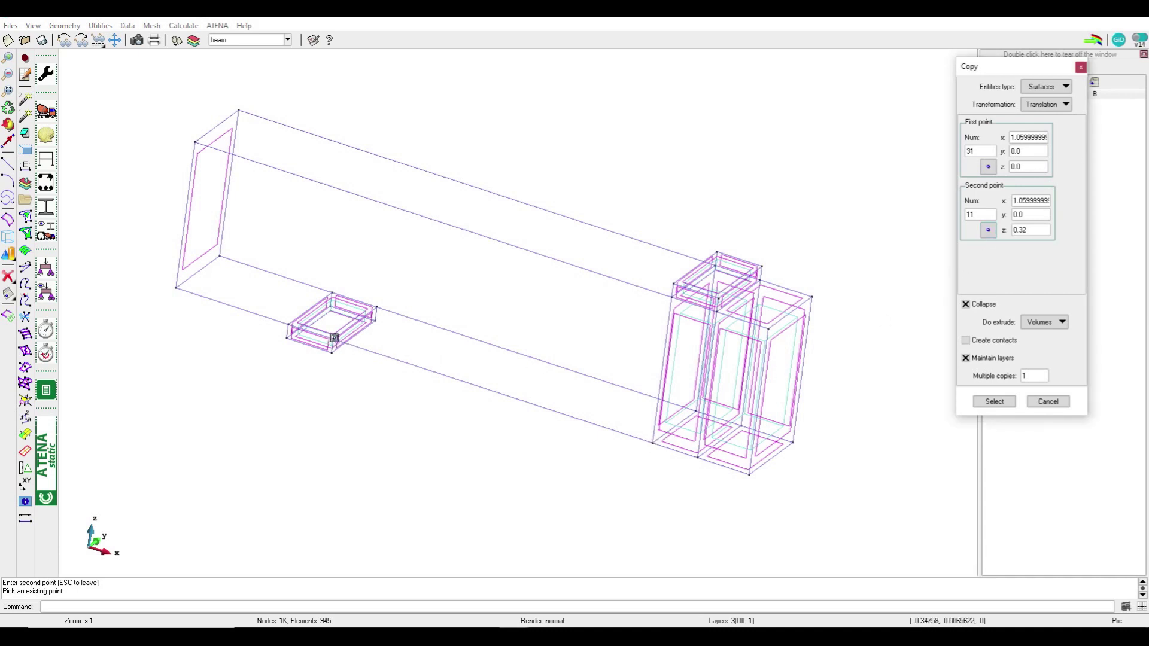
left_click(334, 338)
left_click(981, 402)
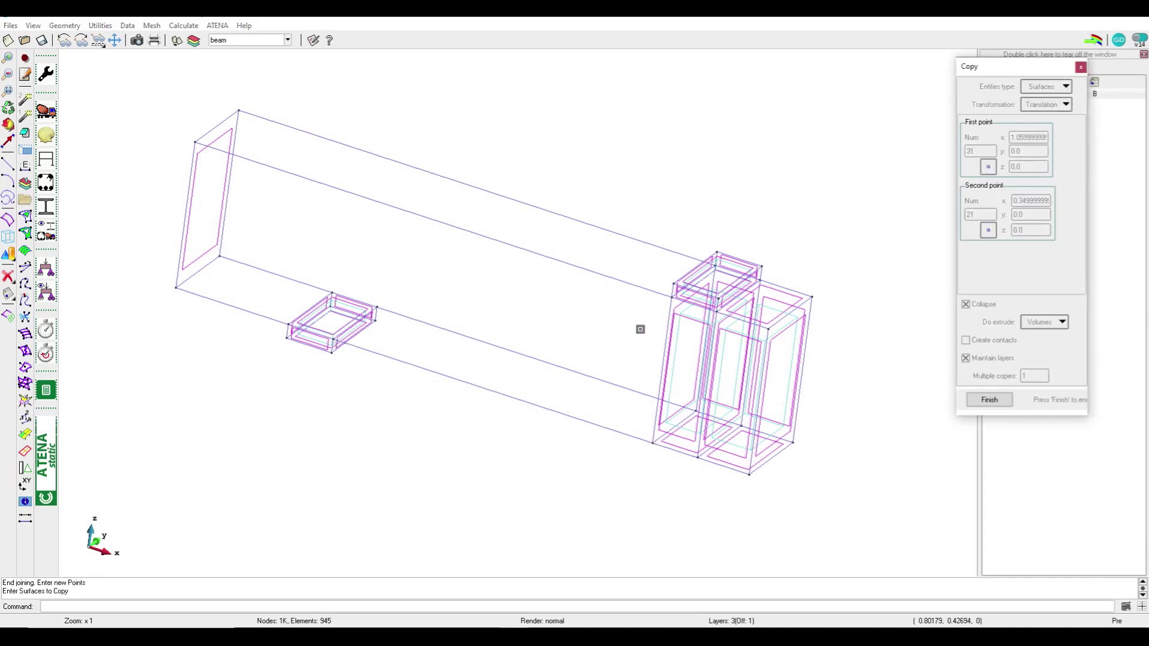
left_click(679, 309)
key("Escape")
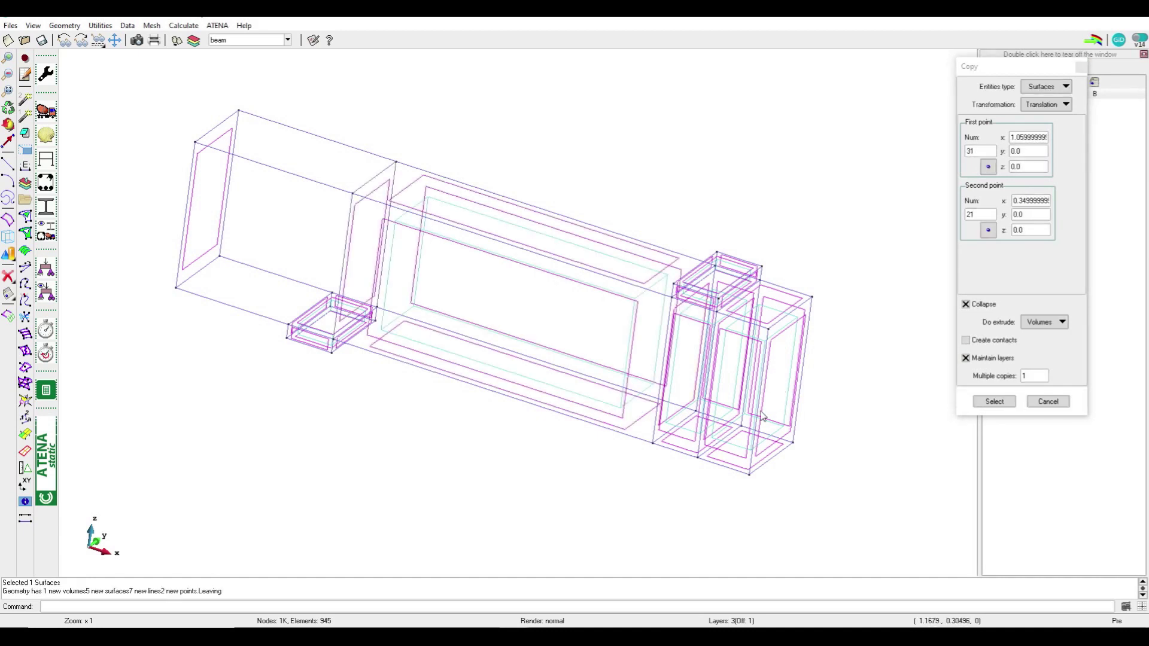
- Extrude the short volume at the left plate, from node 21 to node 23
left_click_drag(747, 441, 818, 356)
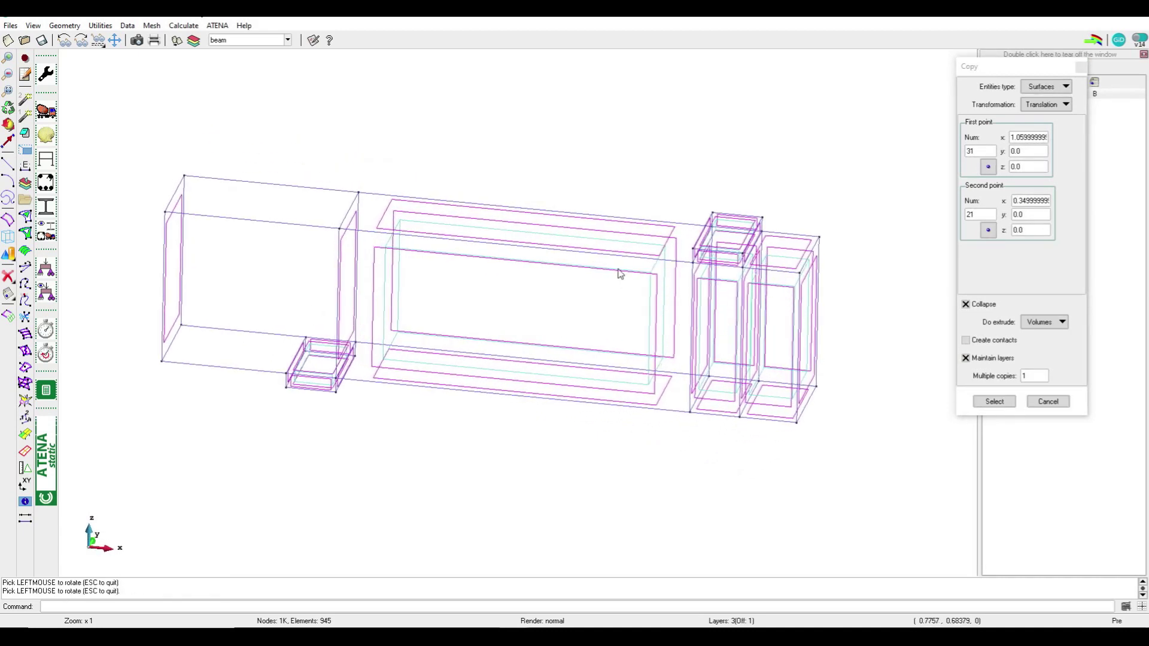
left_click(987, 168)
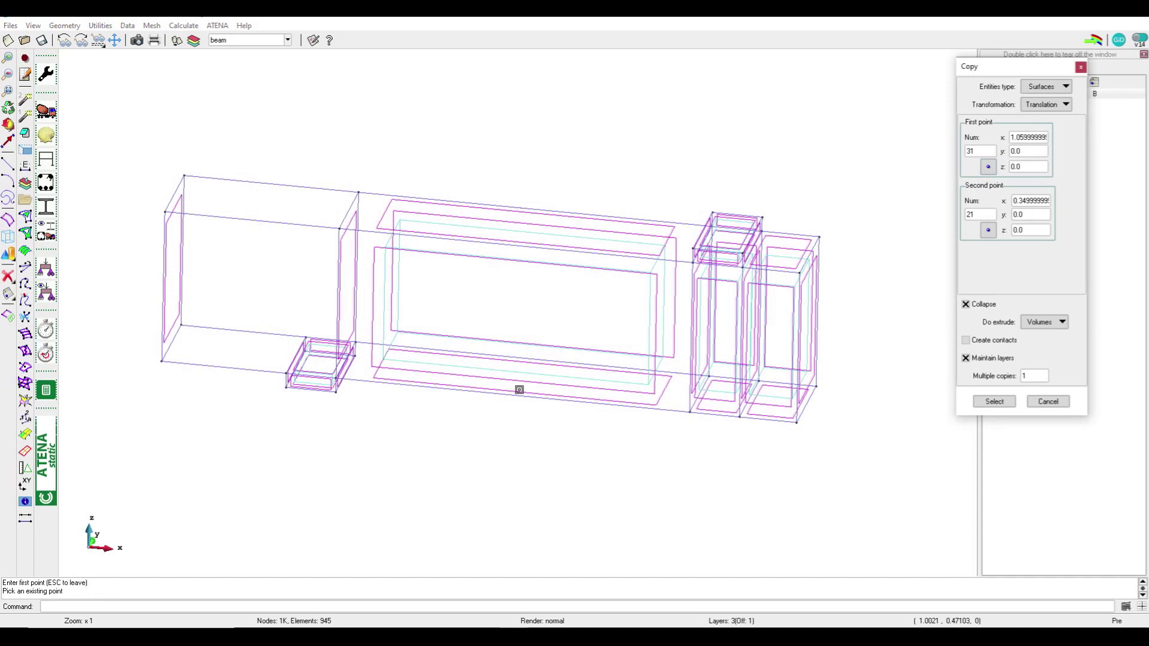
left_click(338, 378)
left_click(989, 230)
left_click(287, 373)
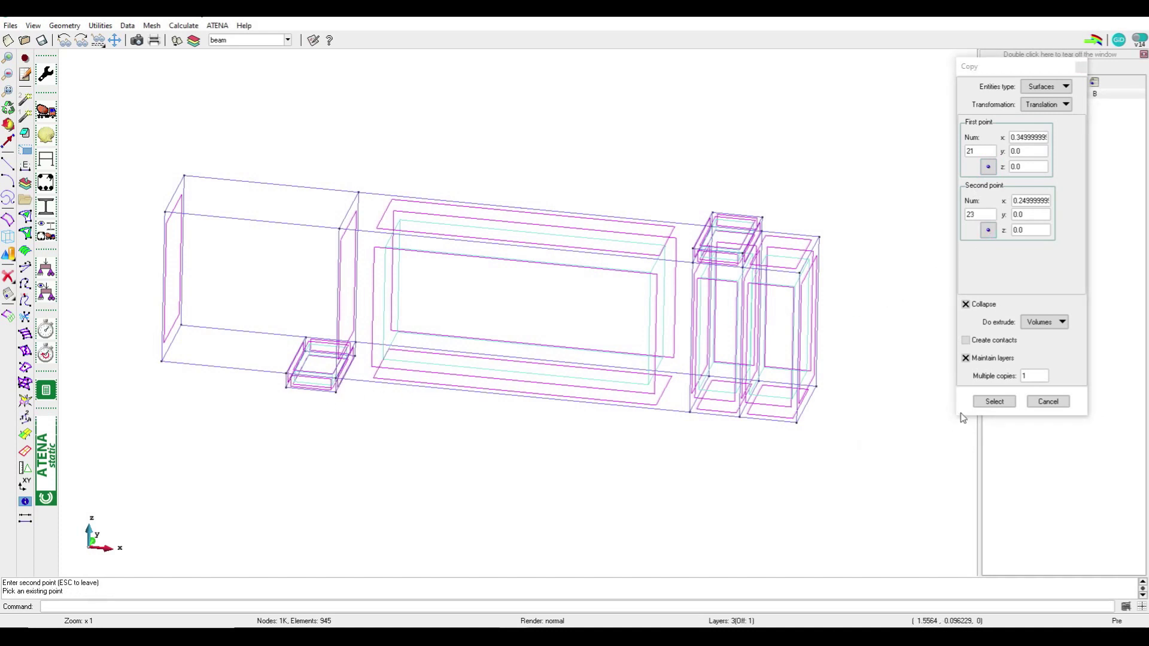
left_click(993, 401)
left_click(355, 232)
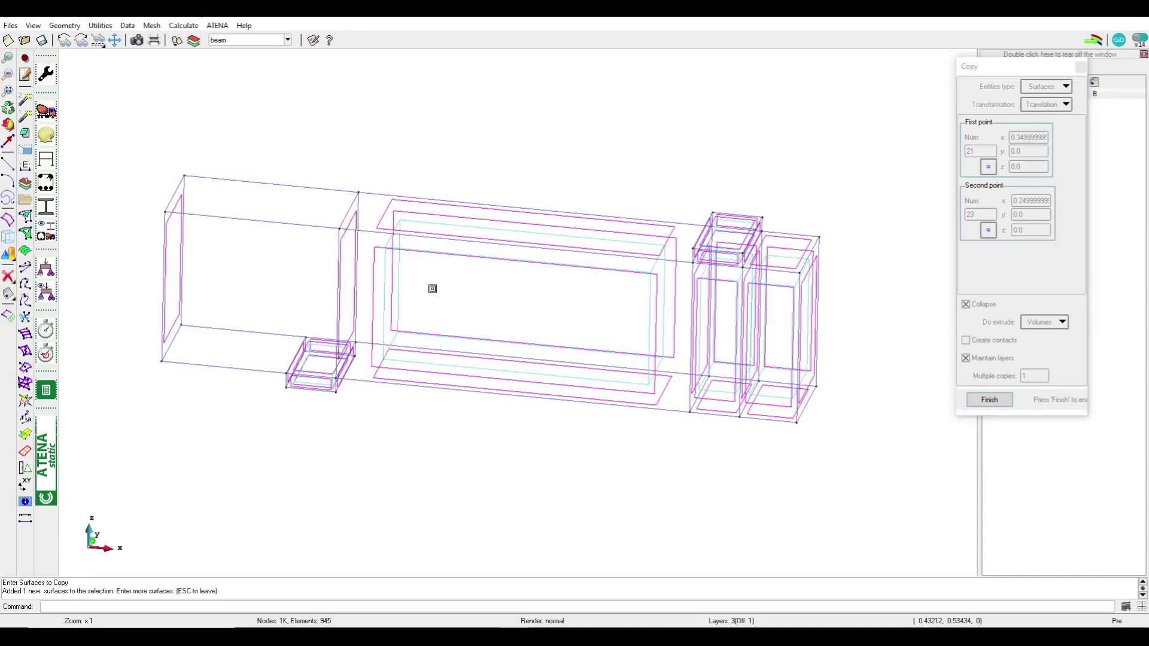
key("Escape")
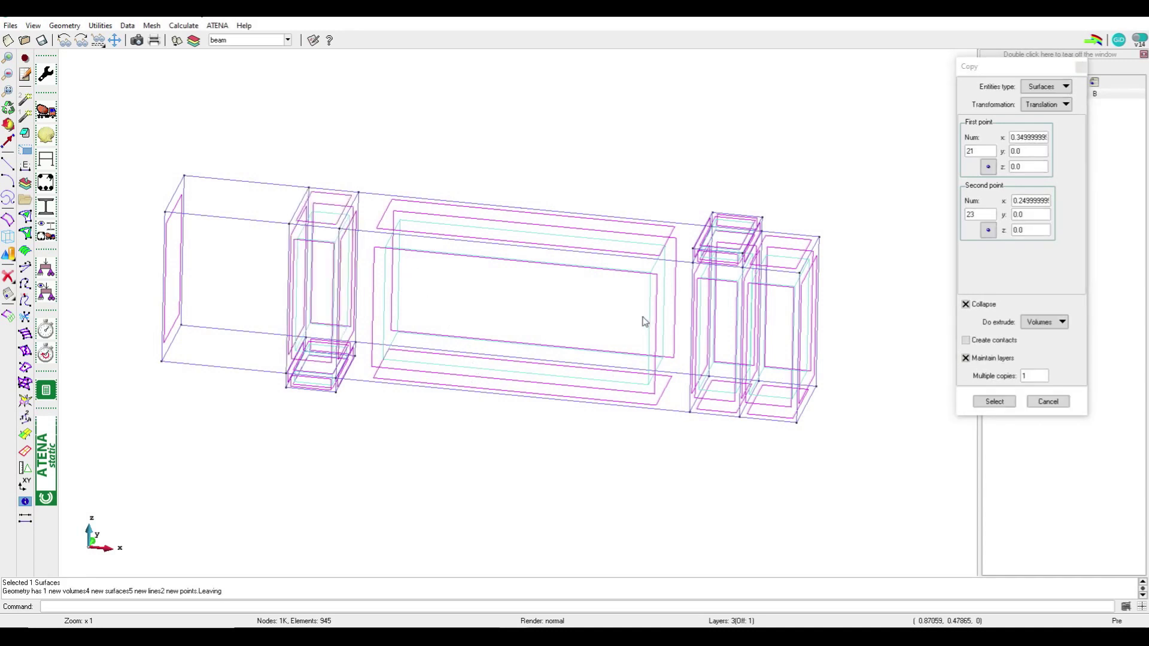
- Extrude the left-end volume from node 35 to node 5, then view it flat shaded
left_click(988, 167)
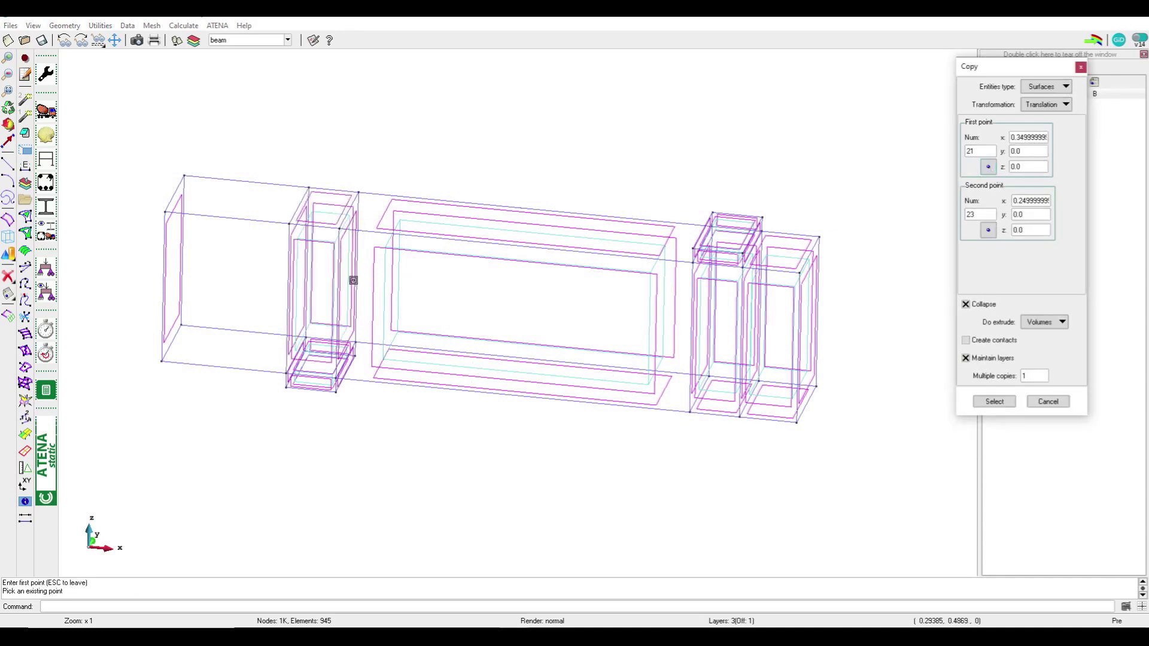
left_click(289, 224)
left_click(987, 230)
left_click(166, 212)
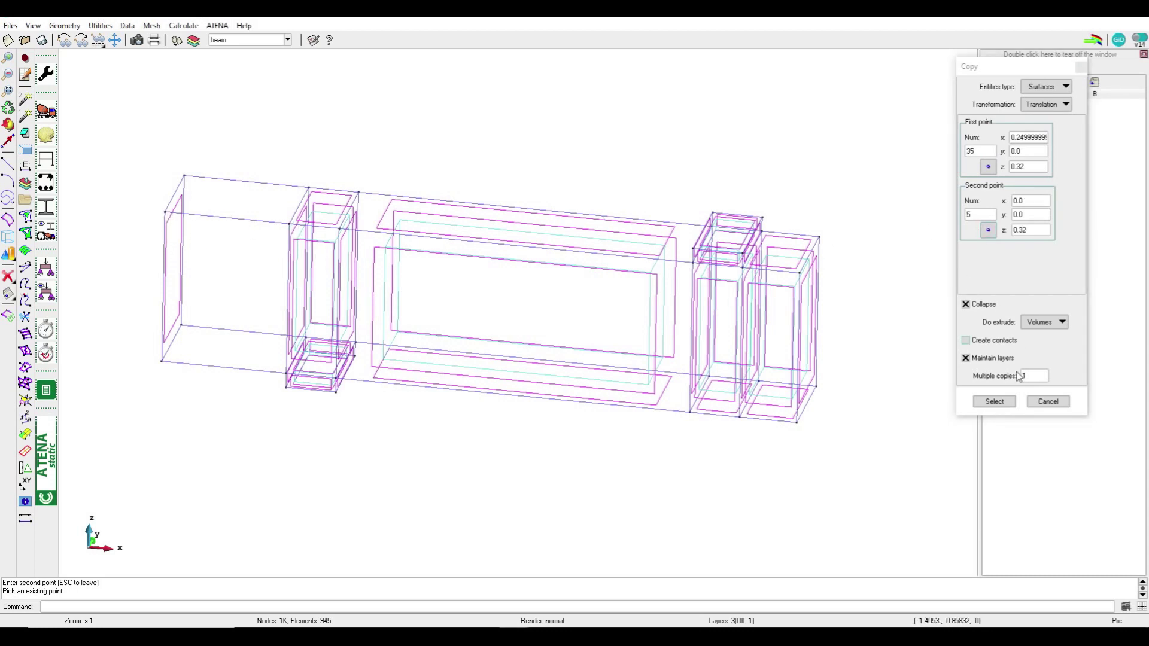
left_click(1009, 404)
left_click(295, 229)
key("Escape")
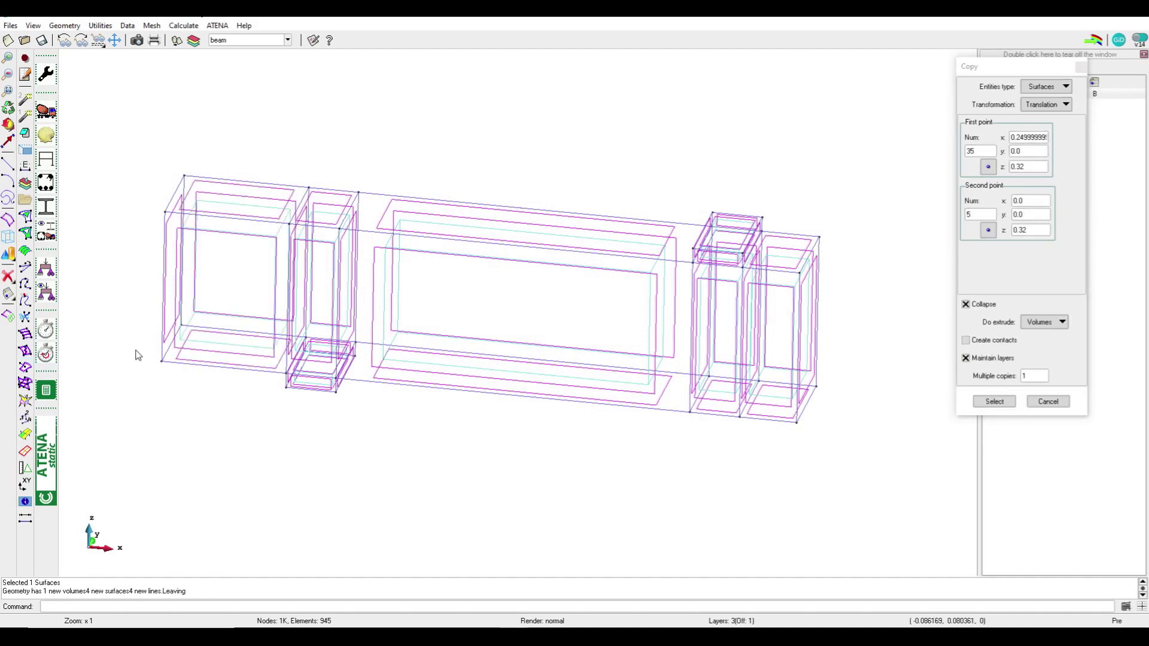
key("ctrl+shift+f")
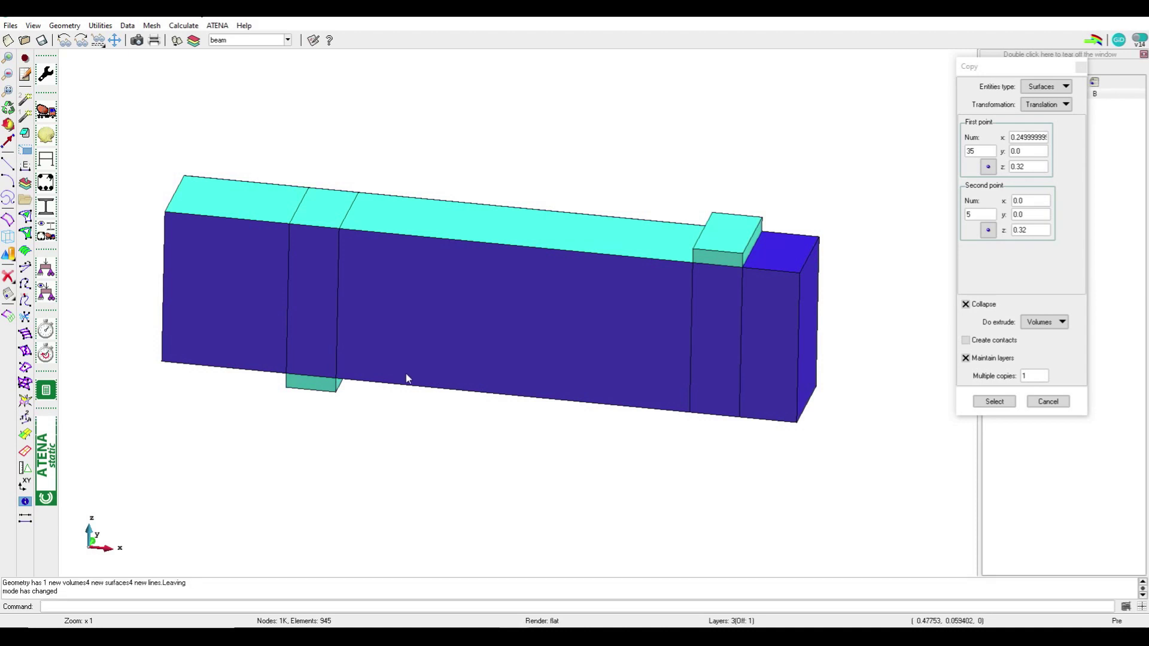
- Inspect the shaded beam, then return to wireframe and zoom in
middle_click_drag(684, 372, 369, 340)
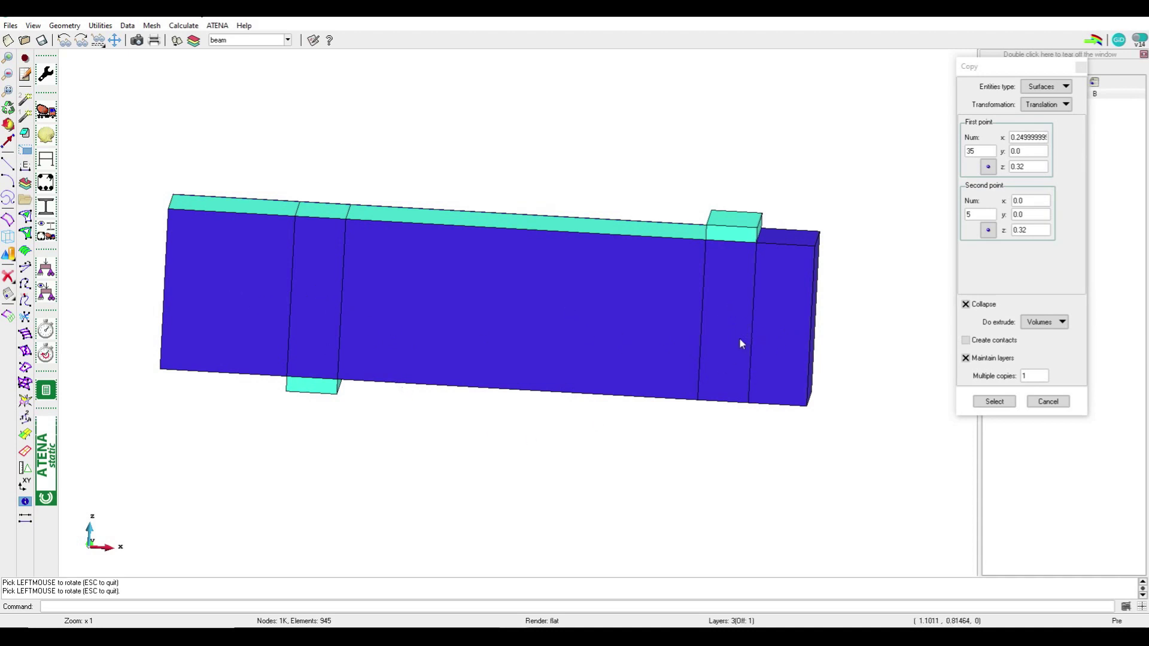
key("Escape")
middle_click_drag(703, 305, 752, 321)
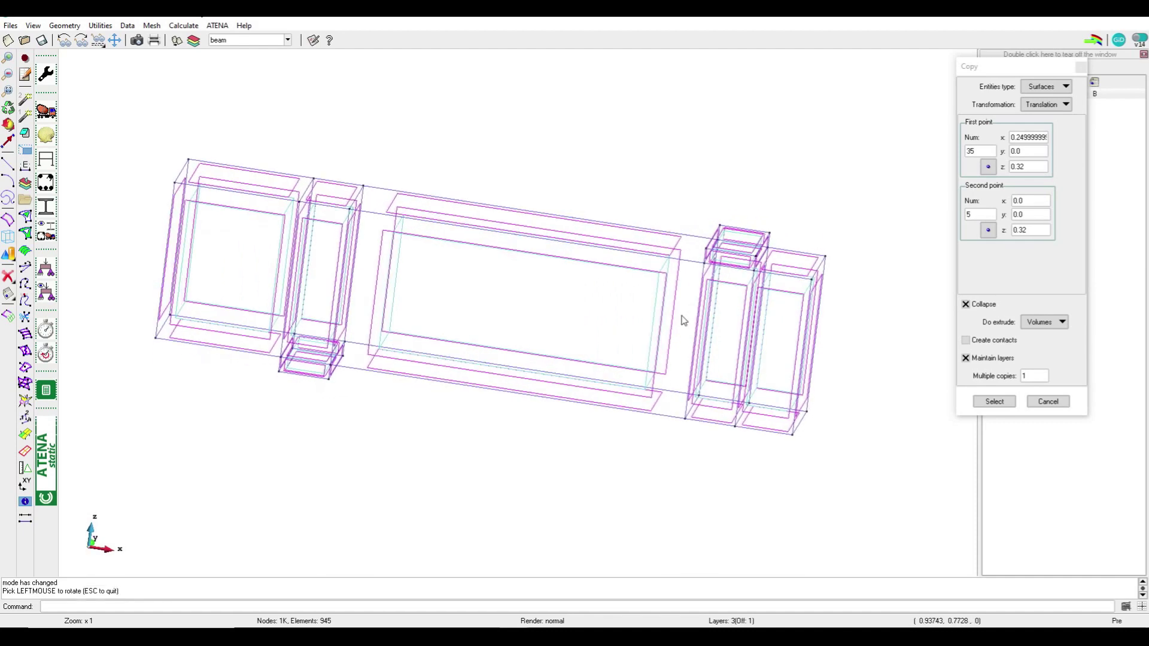
scroll(748, 311, "up", 3)
scroll(739, 295, "up", 3)
scroll(722, 293, "up", 2)
left_click_drag(722, 294, 761, 291)
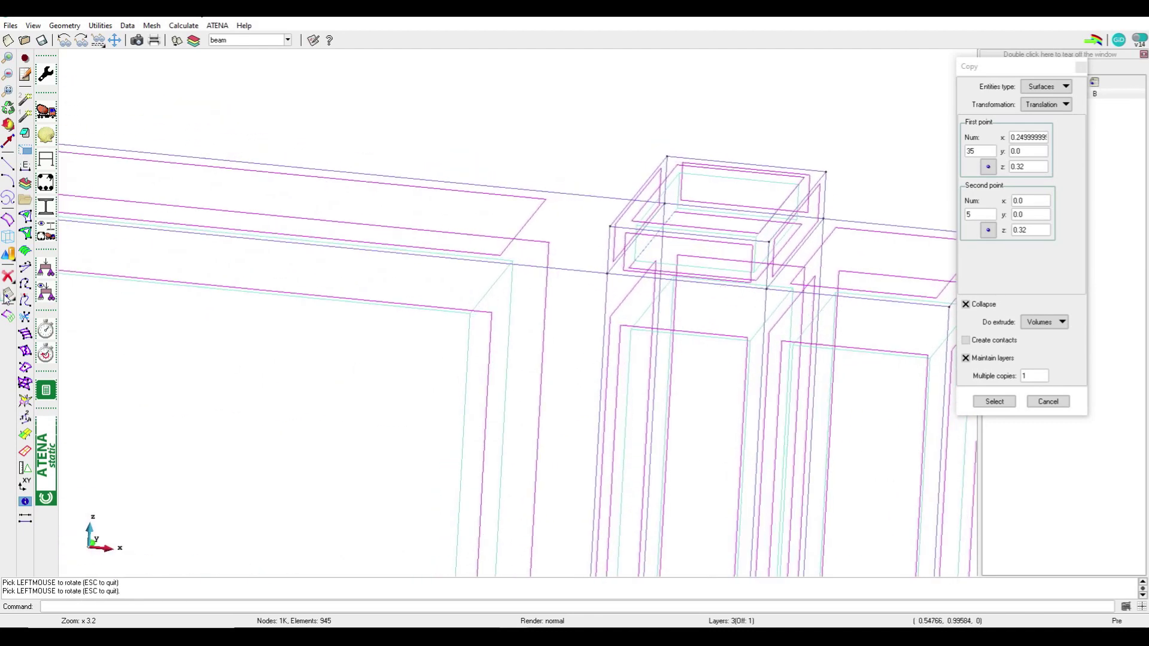
- Pick the surface the beam shares with the upper plate
key("Escape")
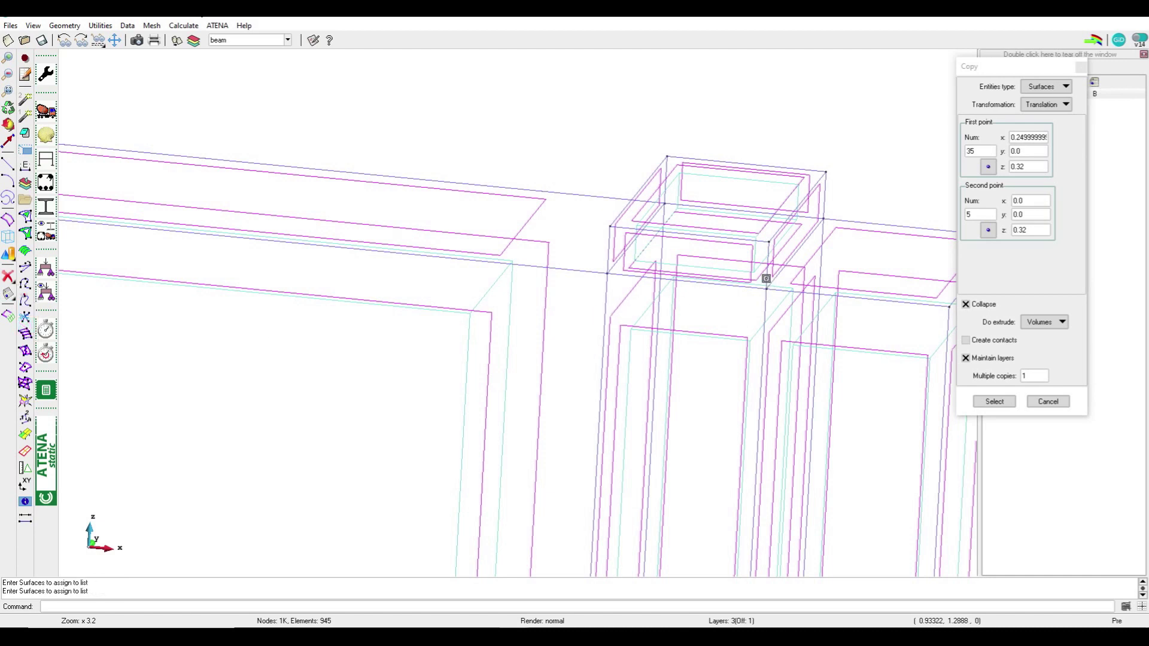
left_click(767, 296)
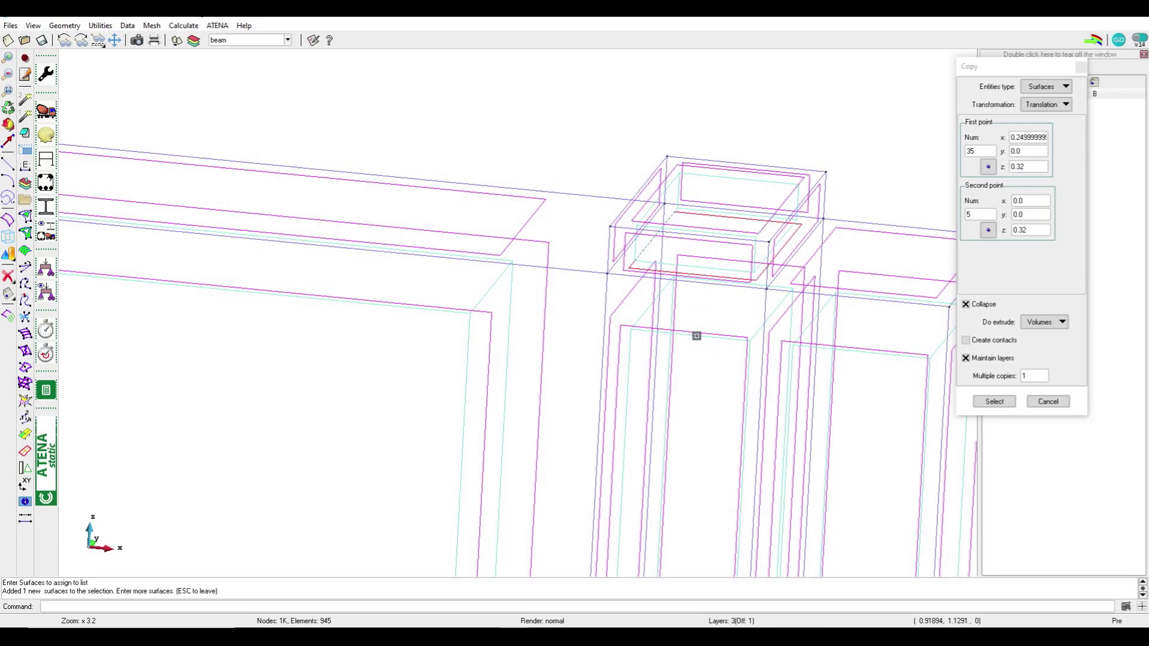
scroll(691, 352, "down", 3)
scroll(696, 348, "down", 2)
scroll(697, 348, "down", 1)
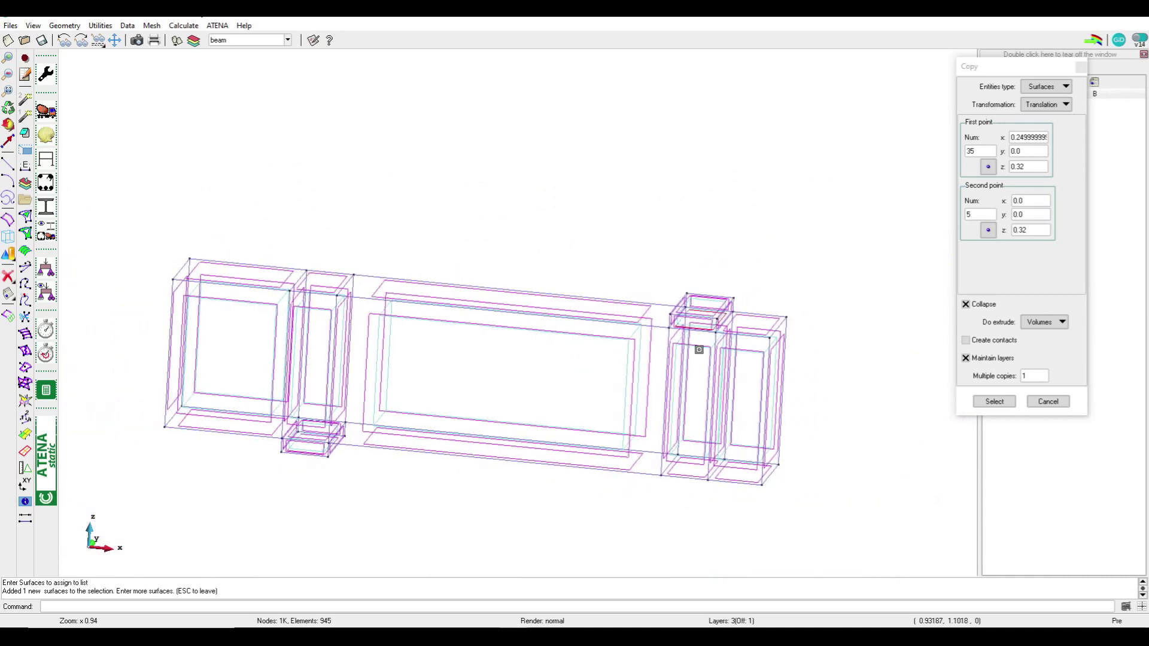
scroll(315, 341, "up", 3)
scroll(326, 521, "up", 3)
scroll(339, 500, "up", 2)
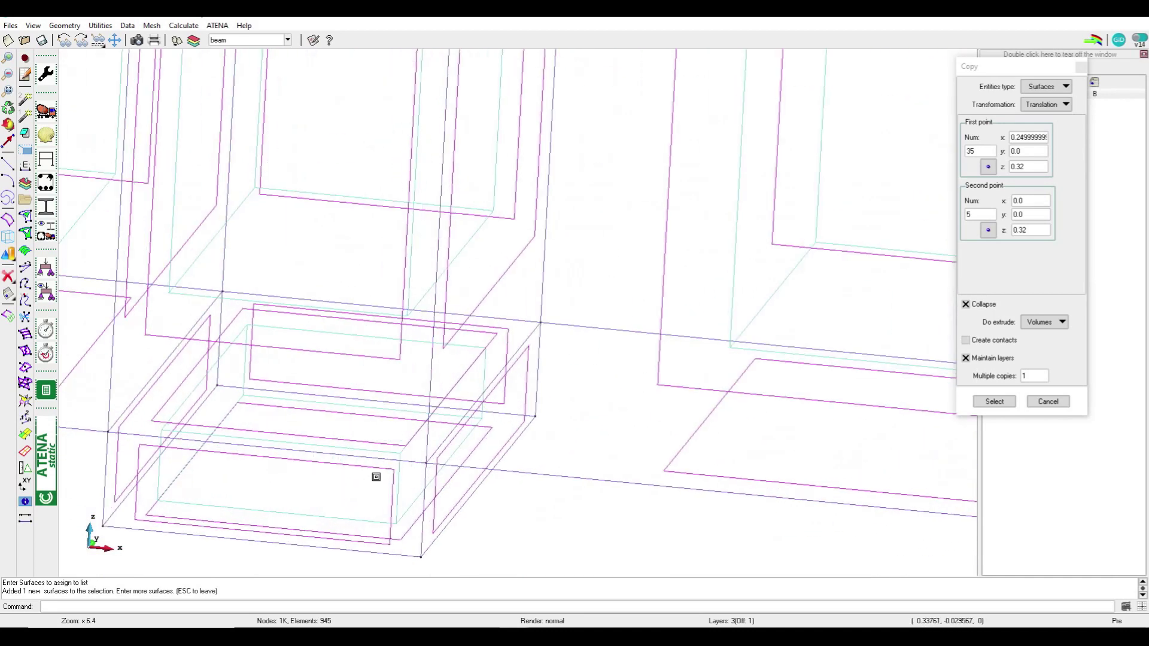
scroll(372, 477, "up", 2)
- Pick the lower support plate's shared surface and finish the check
left_click(433, 471)
scroll(433, 471, "down", 1)
scroll(433, 471, "down", 1)
scroll(433, 471, "down", 1)
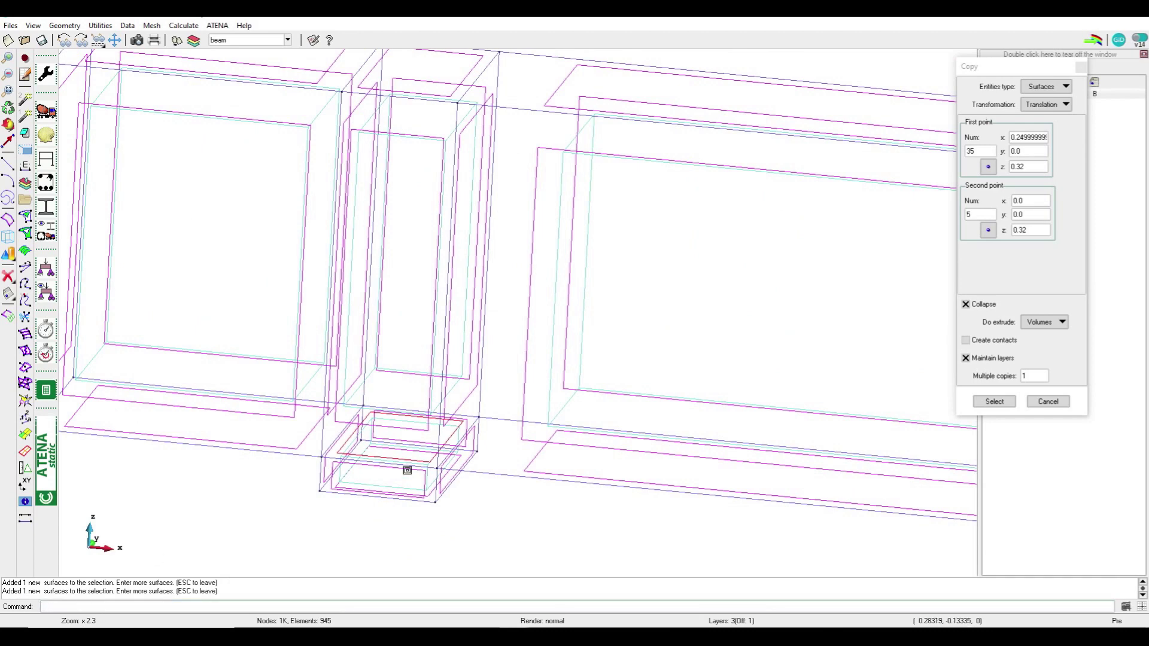
scroll(330, 419, "down", 3)
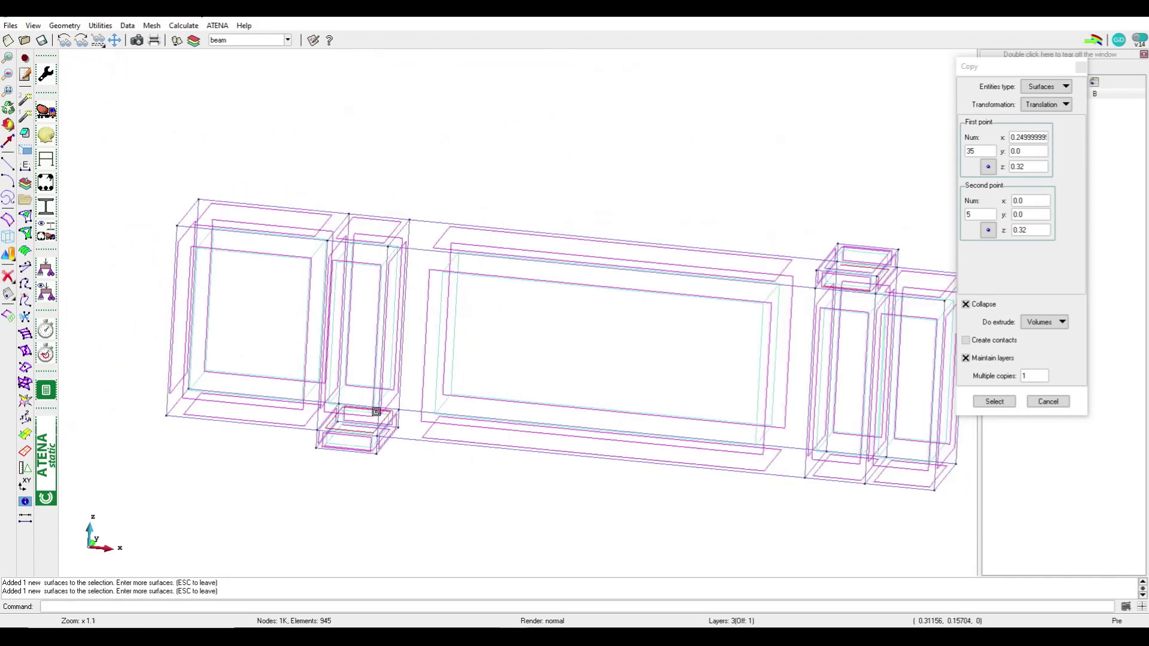
scroll(475, 433, "down", 1)
key("Escape")
scroll(680, 456, "down", 1)
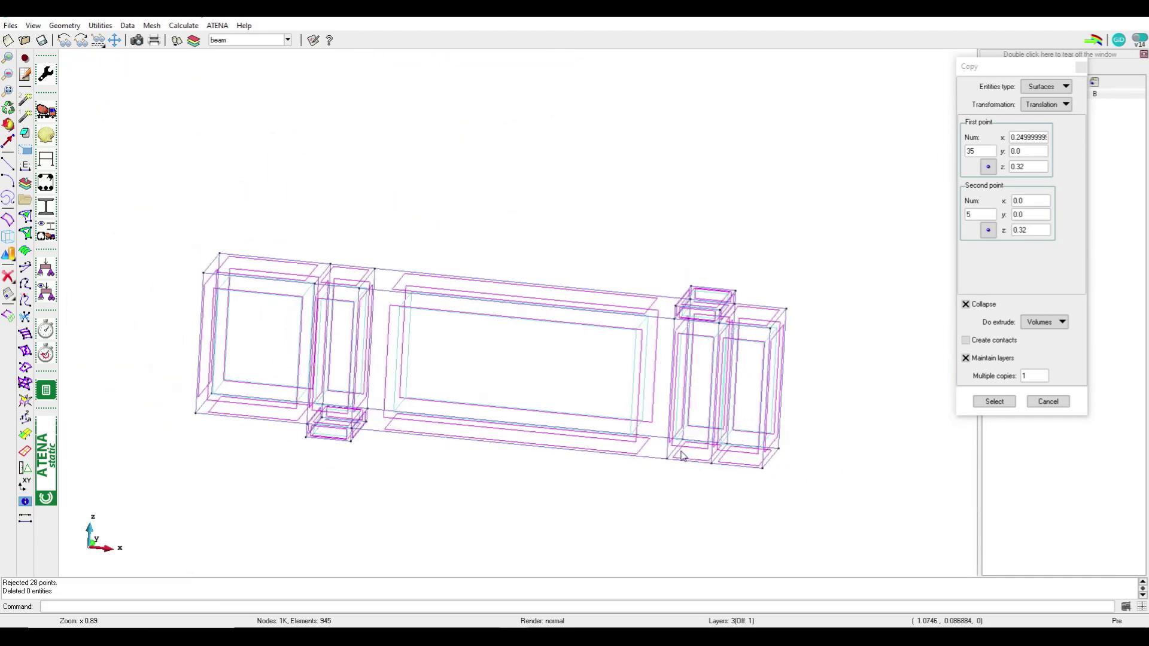
- Mark all seven beam volumes for structured meshing
left_click(154, 26)
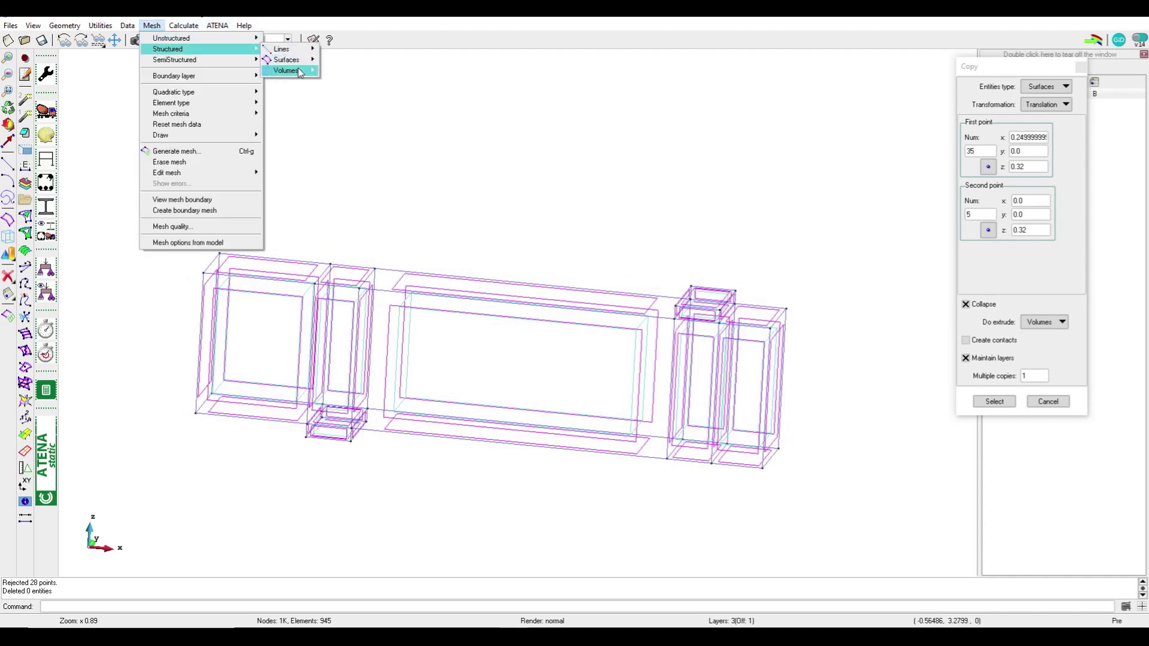
mouse_move(286, 70)
left_click(390, 72)
left_click(869, 277)
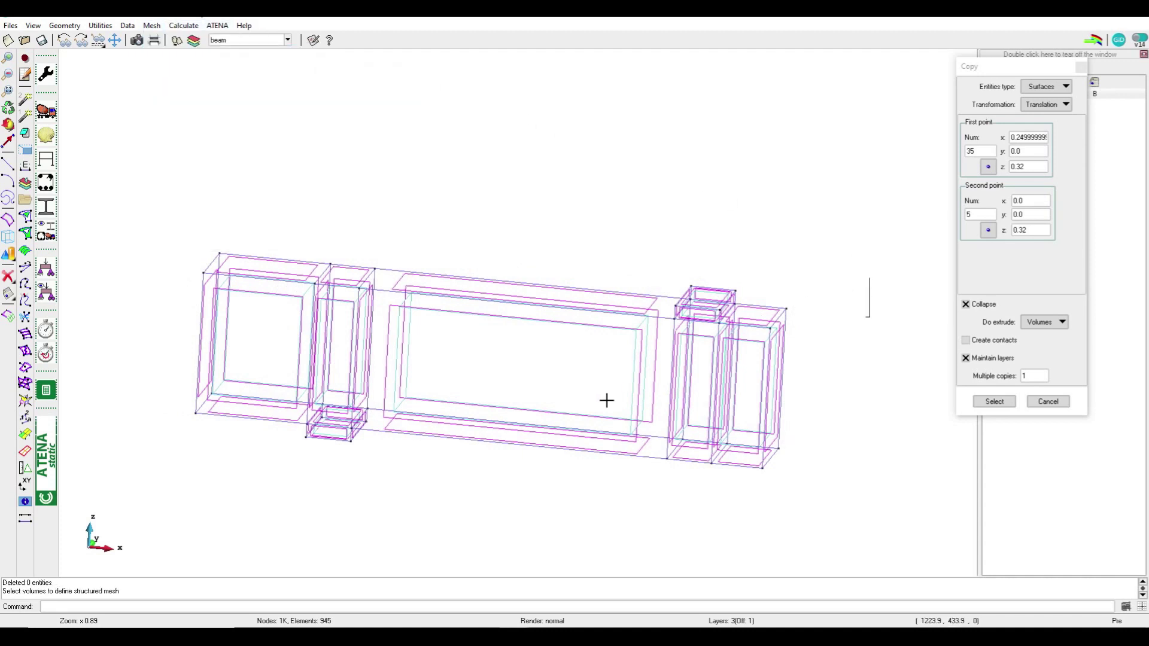
left_click(201, 459)
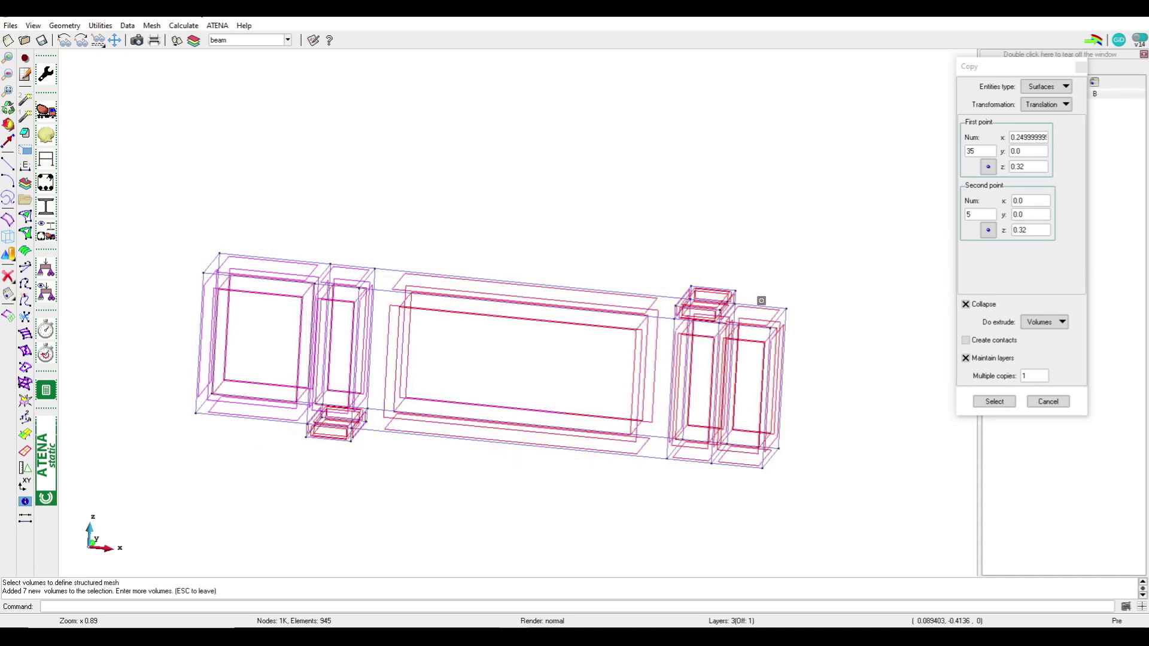
key("Escape")
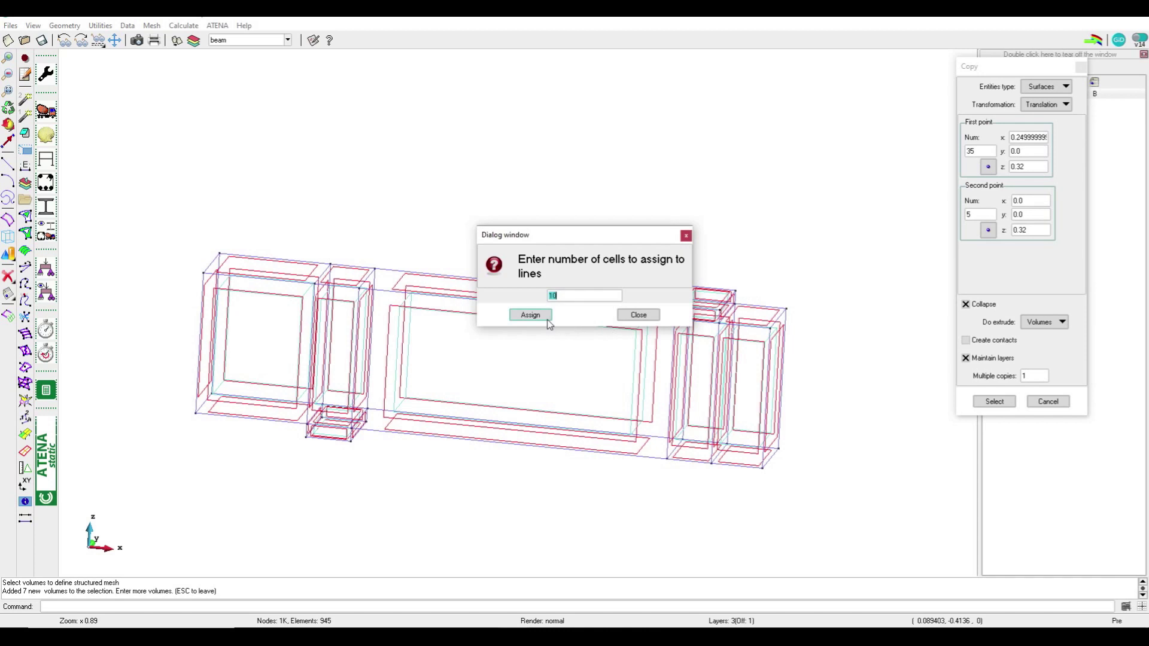
- Assign 10, 2 and 6 cells to the beam's edge lines
left_click(551, 321)
left_click(658, 461)
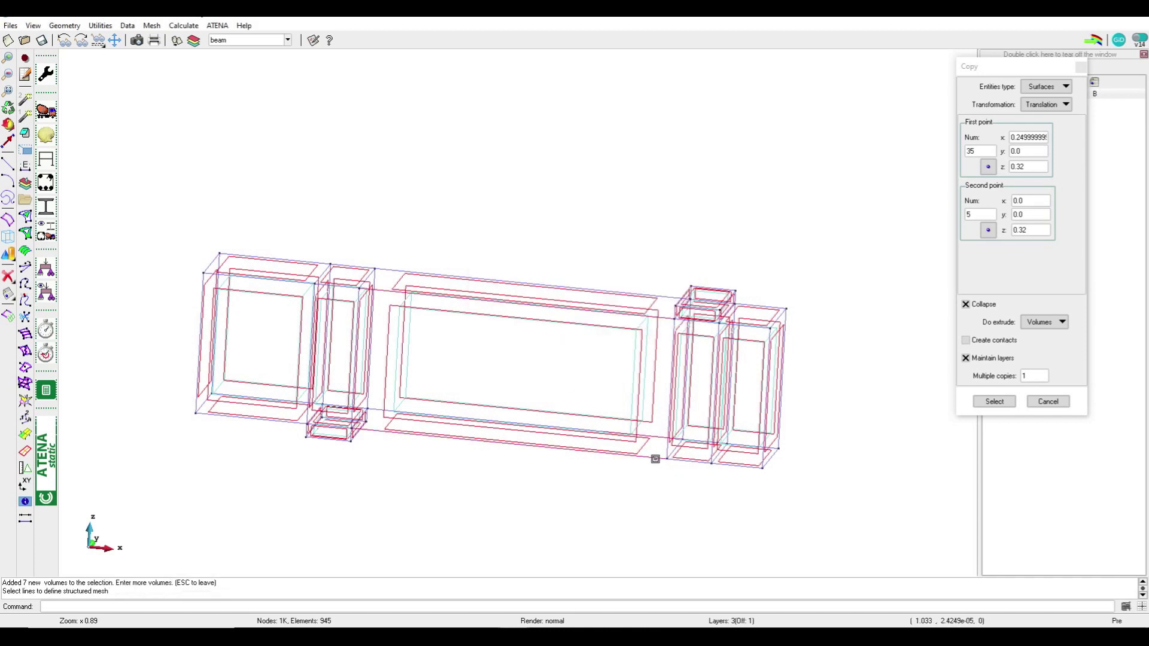
key("Escape")
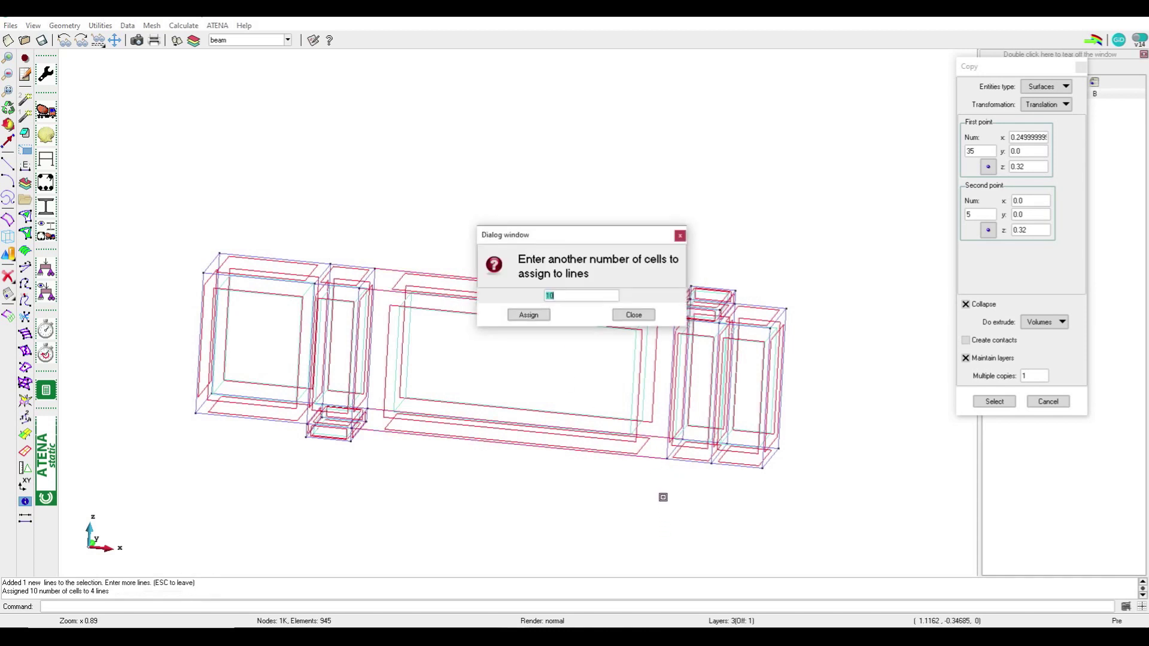
left_click(529, 315)
left_click(783, 314)
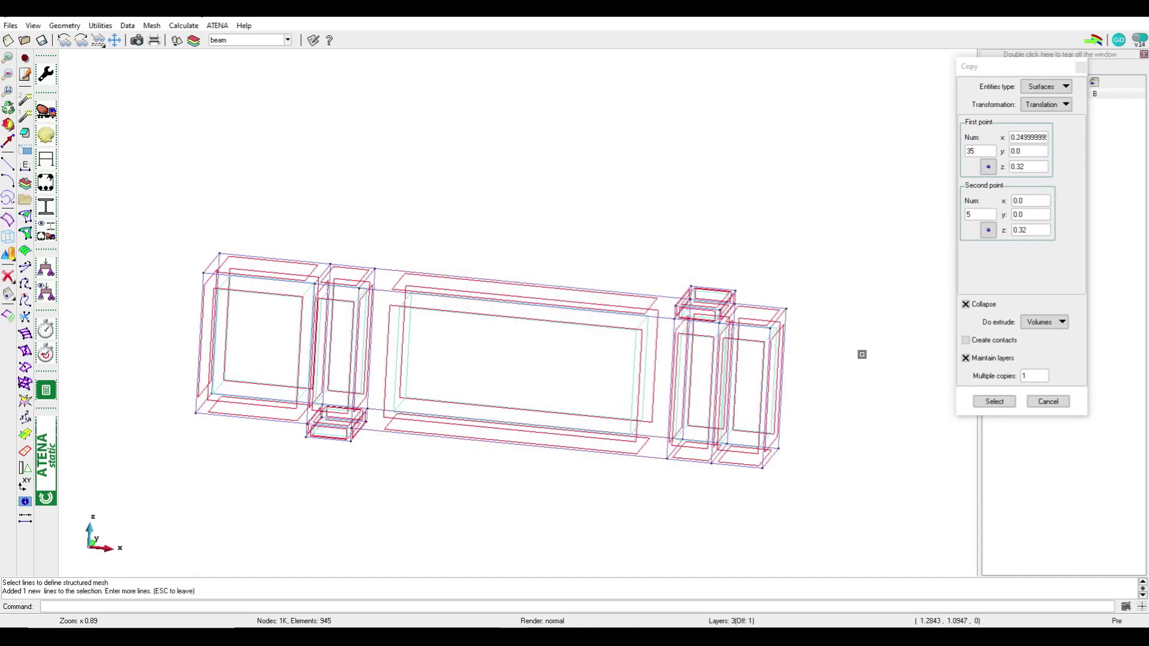
key("Escape")
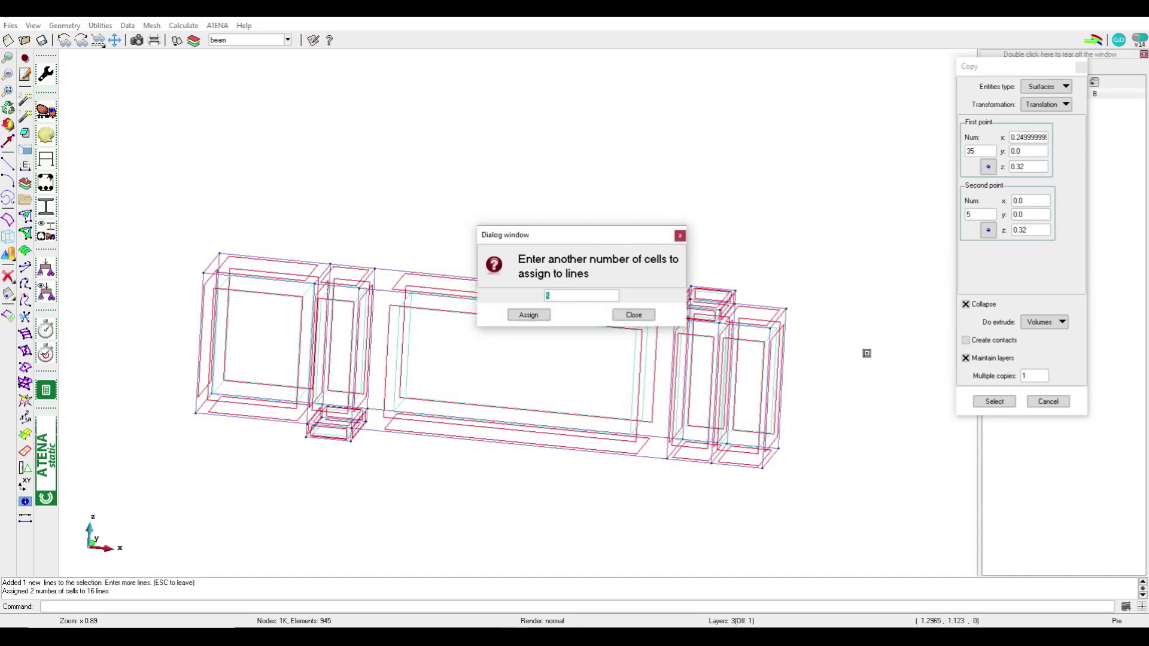
left_click(529, 315)
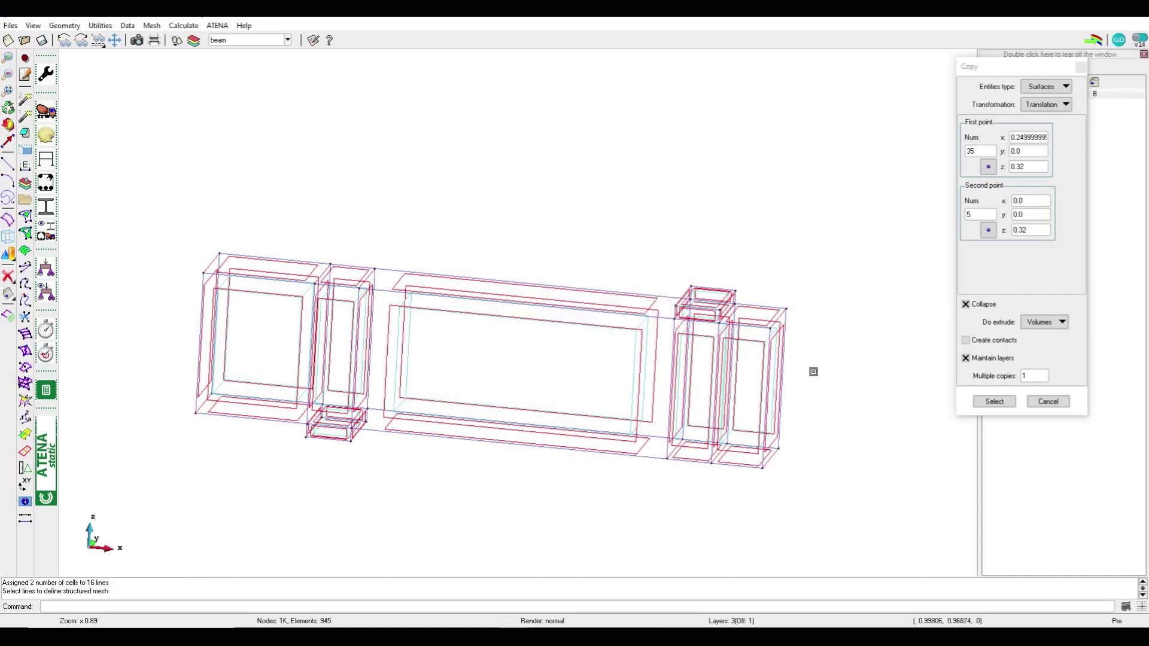
left_click(796, 314)
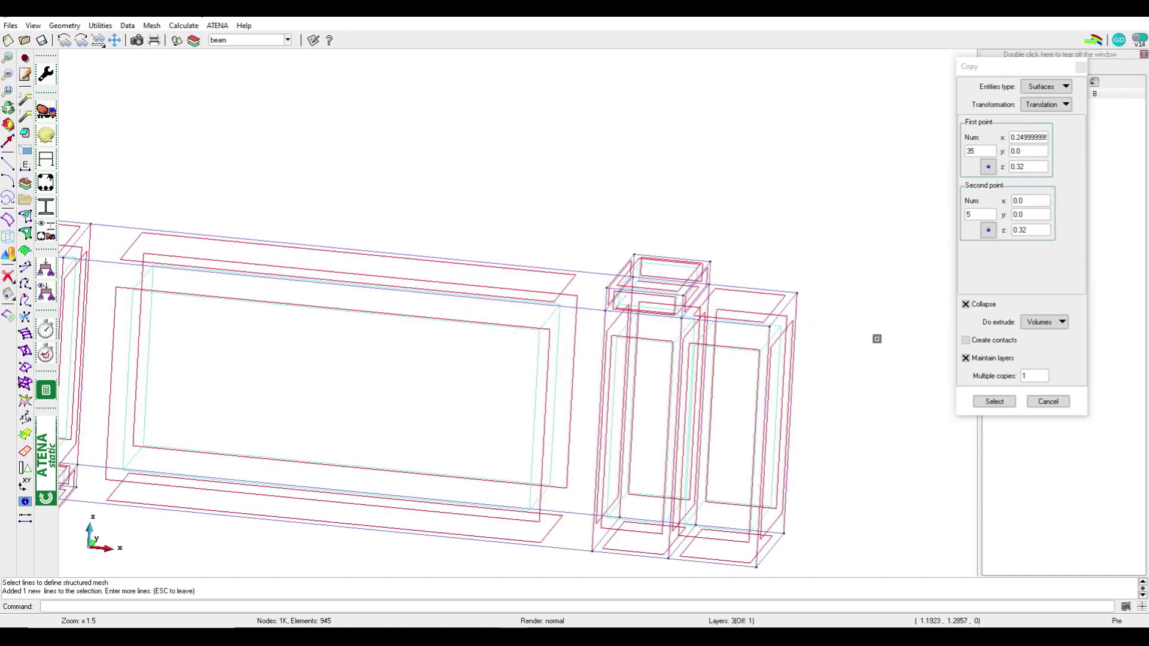
scroll(859, 356, "down", 3)
key("Escape")
key("Escape")
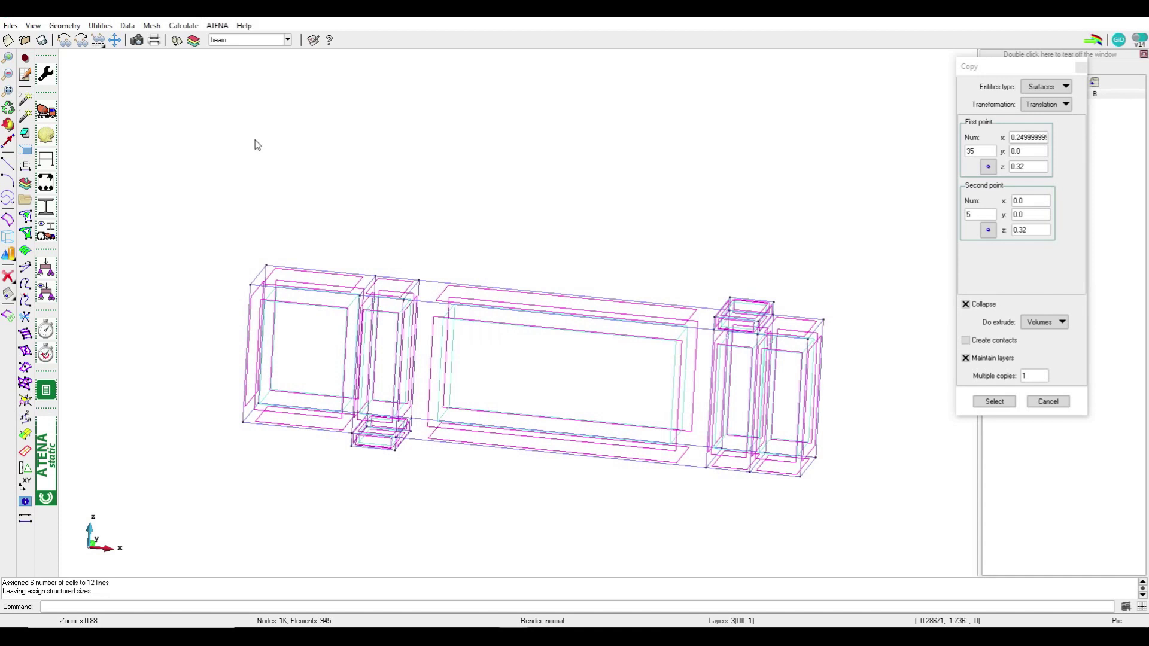
- Set the element type of all seven volumes to hexahedra
left_click(152, 25)
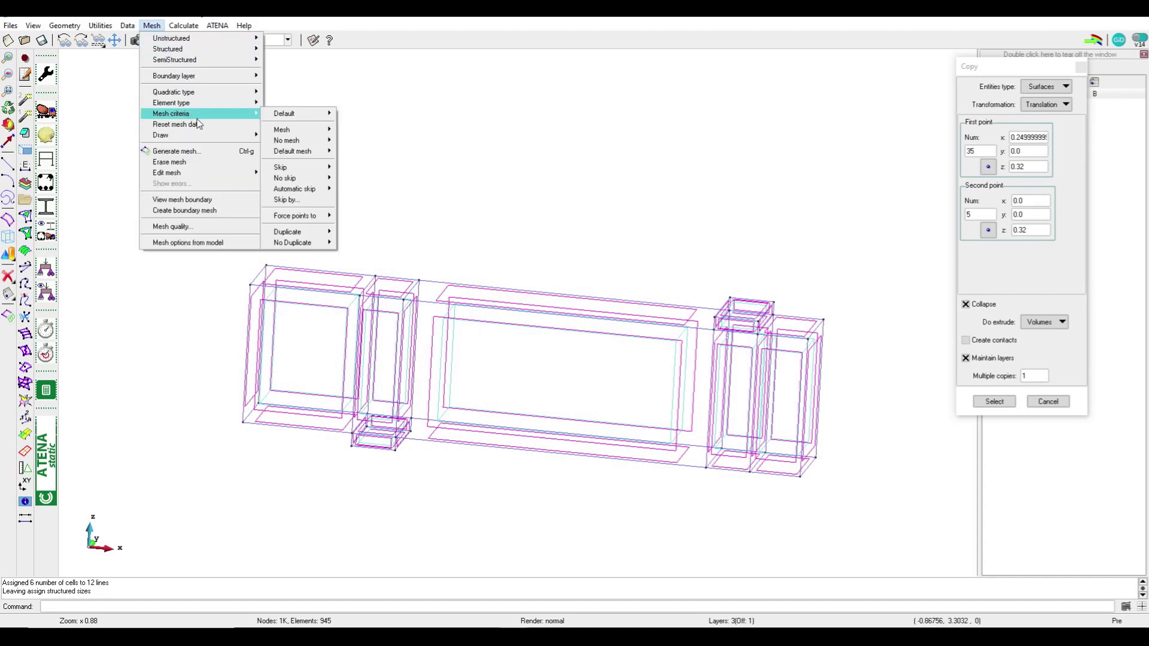
mouse_move(171, 102)
left_click(303, 179)
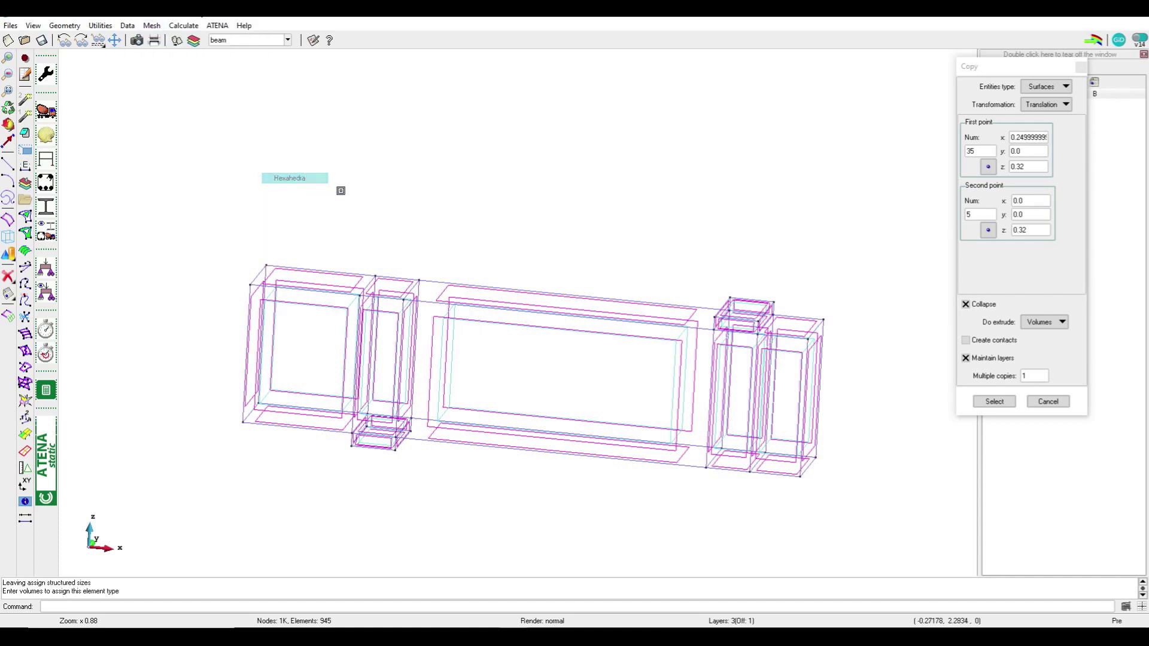
scroll(531, 275, "down", 2)
left_click(640, 238)
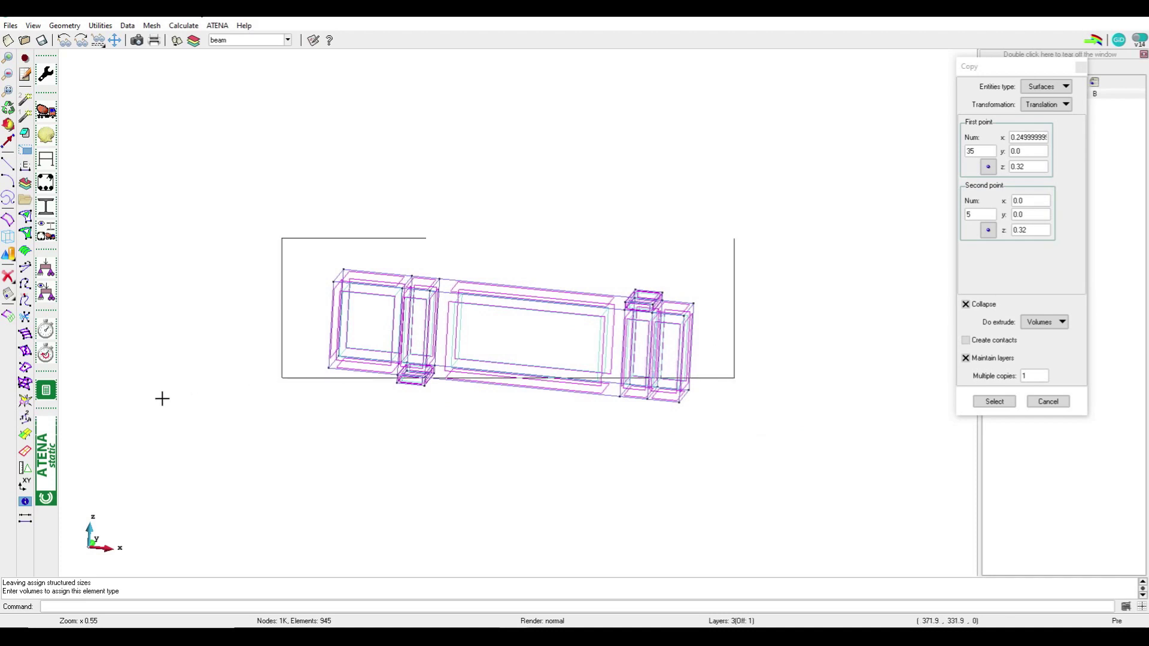
left_click(266, 426)
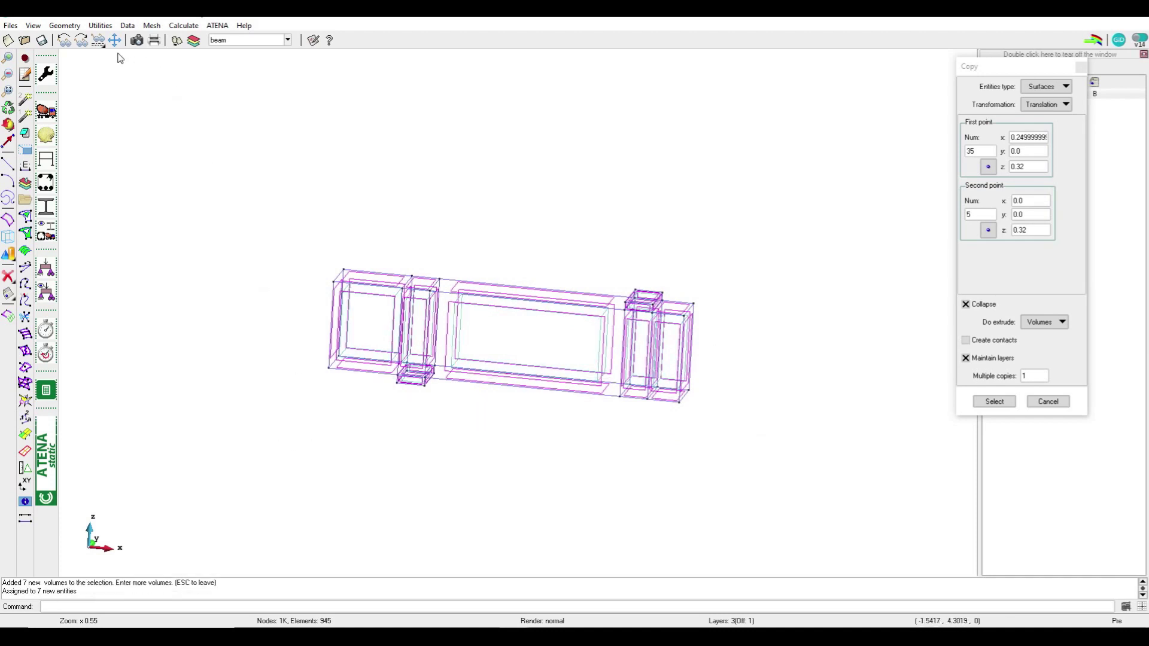
key("Escape")
- Generate the mesh, replacing the old one and accepting the element size
key("ctrl+g")
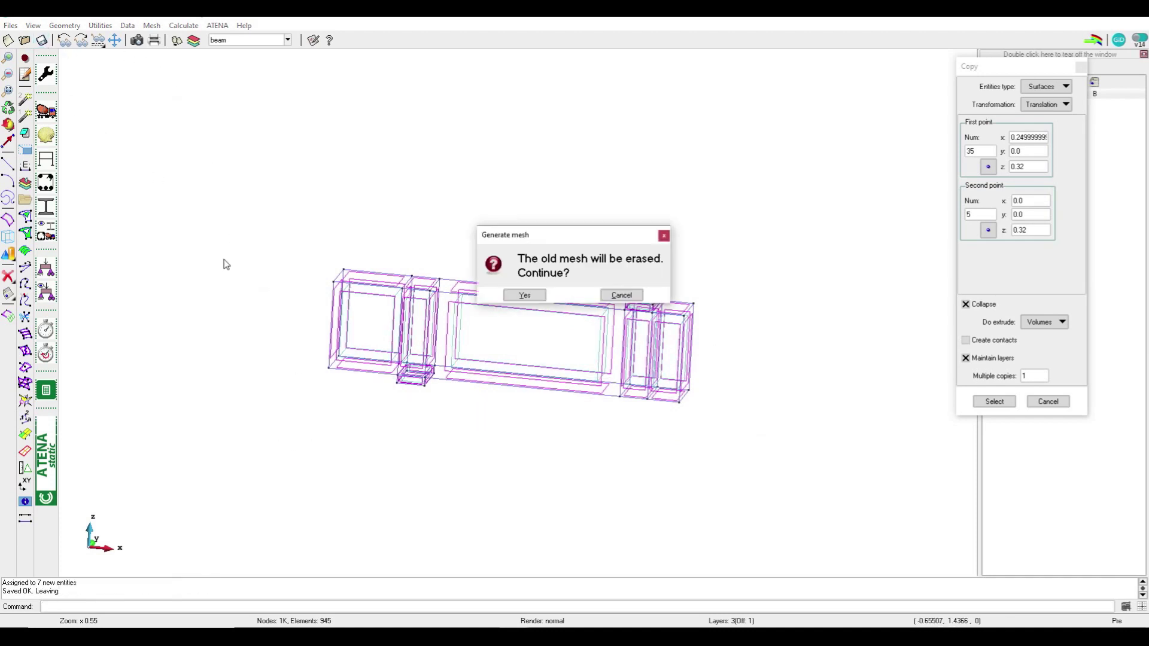
key("Return")
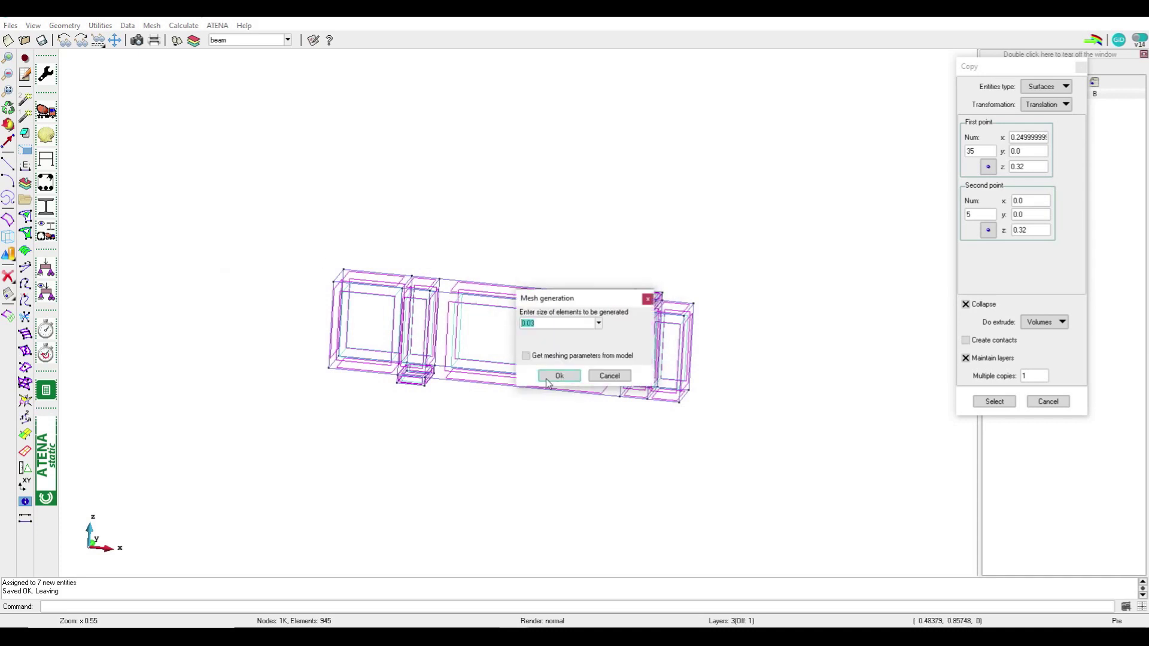
left_click(545, 378)
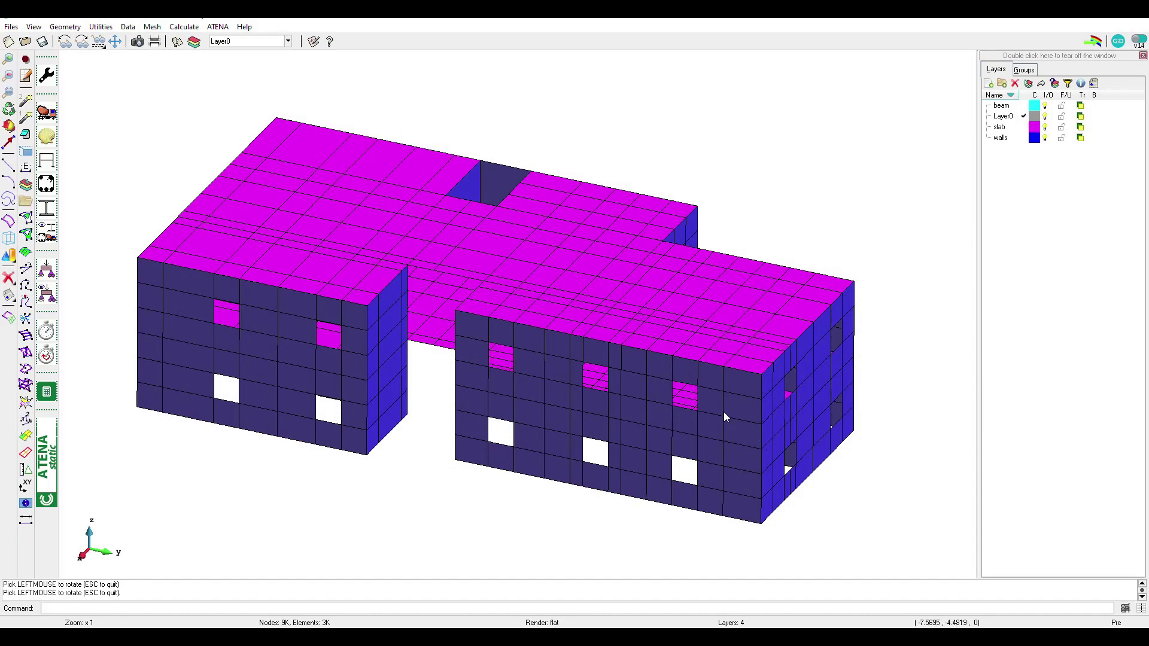
mouse_move(651, 407)
left_mouse_down()
mouse_move(661, 423)
mouse_move(618, 411)
mouse_move(579, 328)
mouse_move(545, 330)
left_mouse_up()
mouse_move(568, 405)
left_mouse_down()
mouse_move(648, 415)
mouse_move(528, 351)
mouse_move(565, 303)
mouse_move(573, 399)
mouse_move(554, 398)
mouse_move(611, 377)
left_mouse_up()
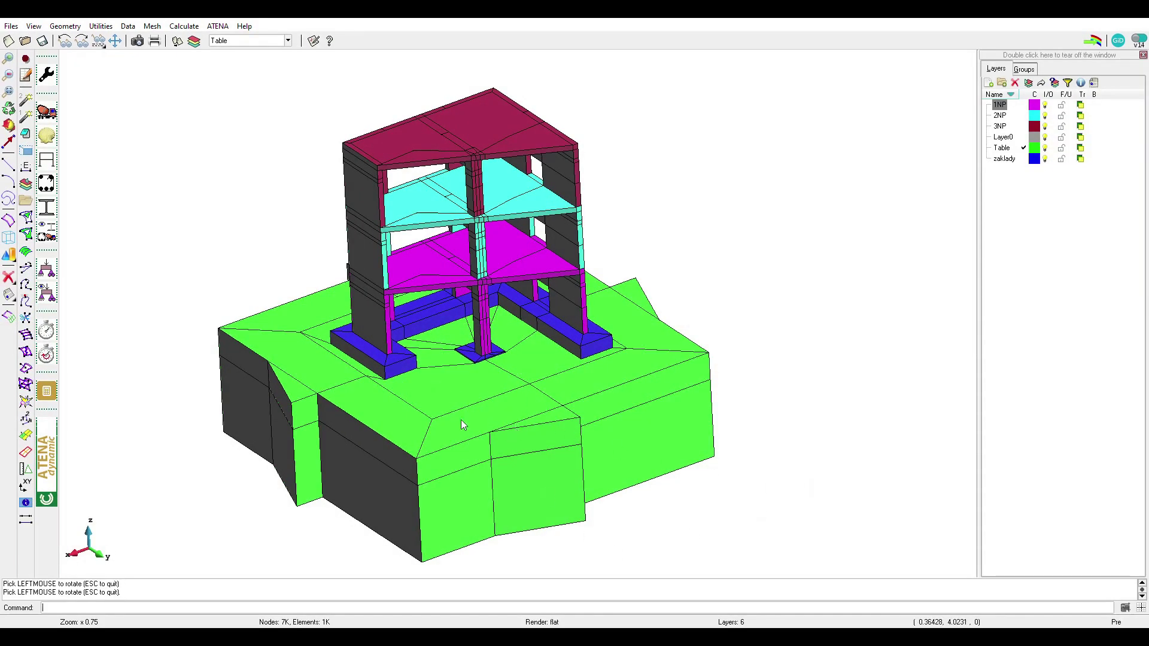
- Orbit and zoom the three-storey frame to inspect its floor, foundation and table parts
mouse_move(467, 393)
left_mouse_down()
mouse_move(527, 240)
mouse_move(487, 303)
mouse_move(470, 296)
left_mouse_up()
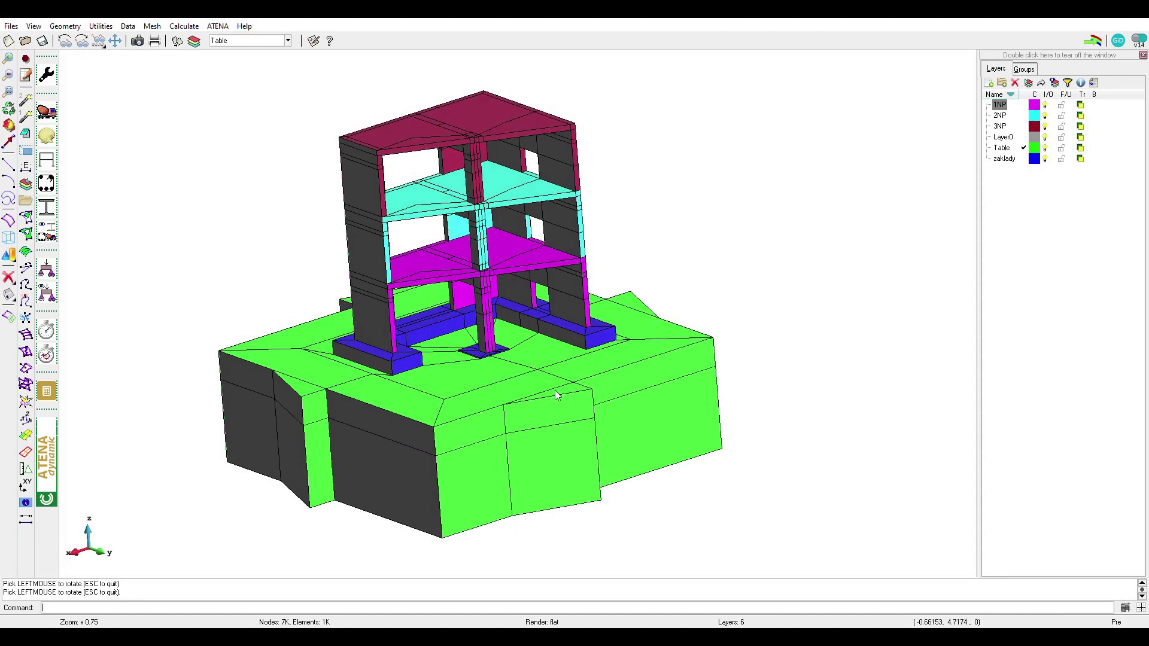
left_click_drag(544, 366, 540, 392)
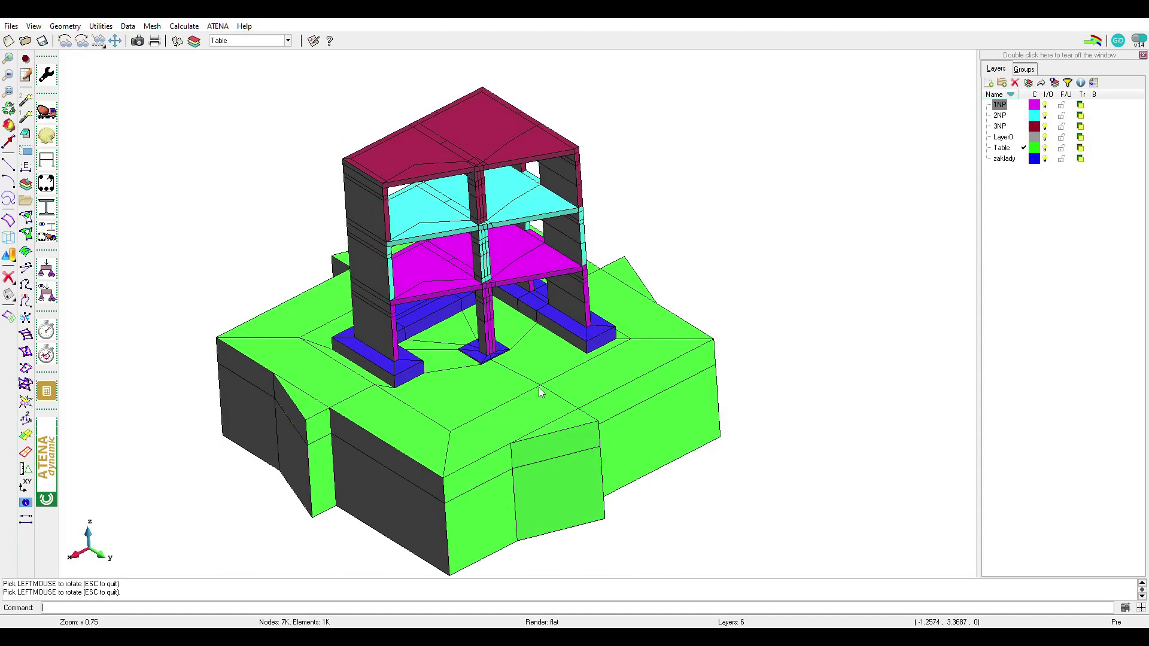
scroll(479, 367, "up", 3)
mouse_move(480, 379)
left_mouse_down()
mouse_move(433, 393)
mouse_move(440, 377)
mouse_move(418, 362)
mouse_move(343, 349)
left_mouse_up()
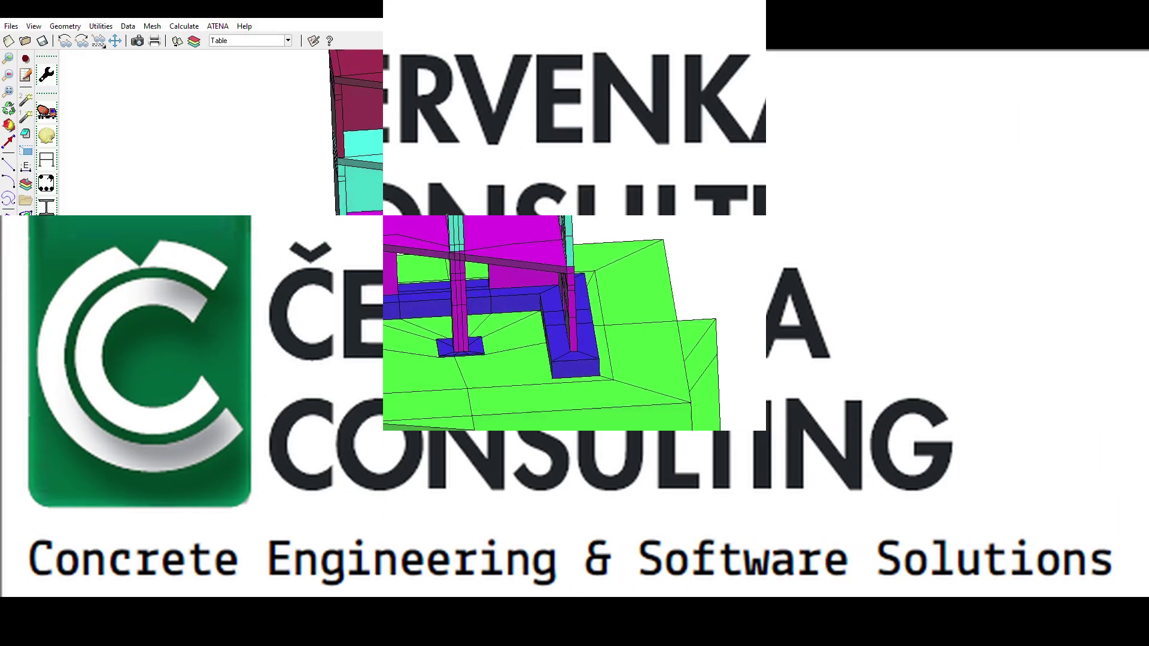